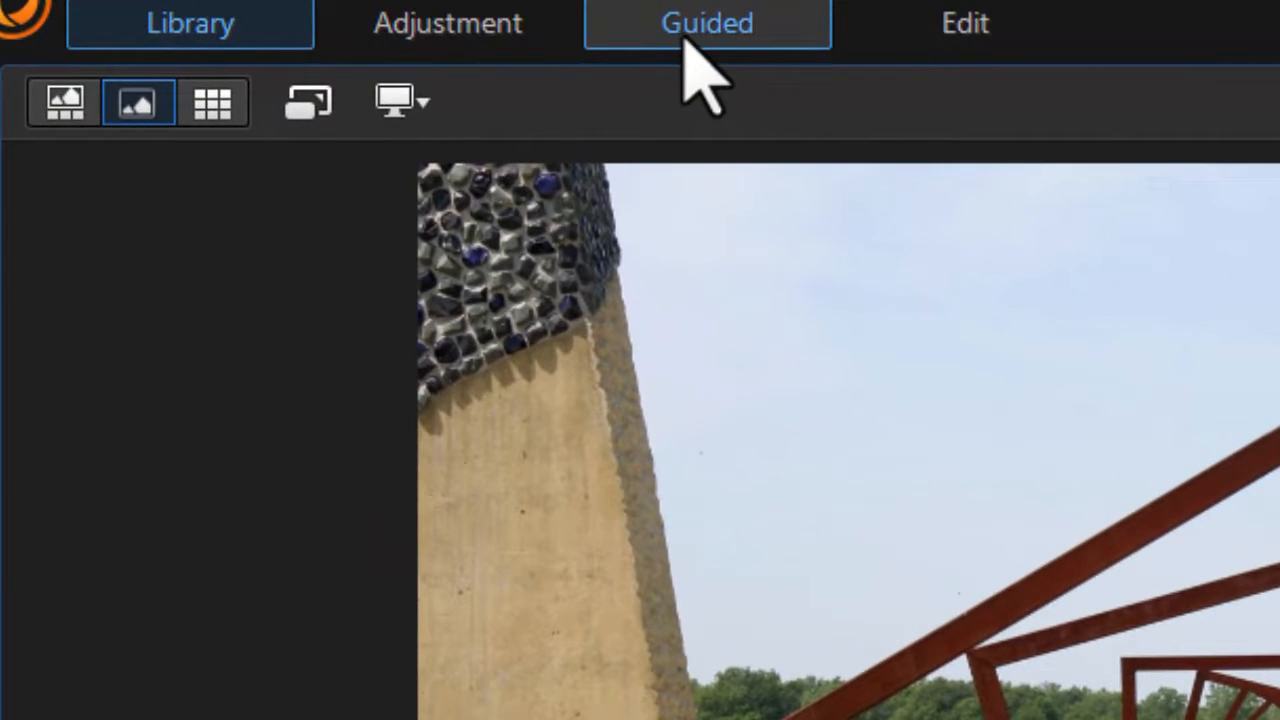
Open the Frame Templates in the Guided workspace and collapse the Default category
left_click(684, 42)
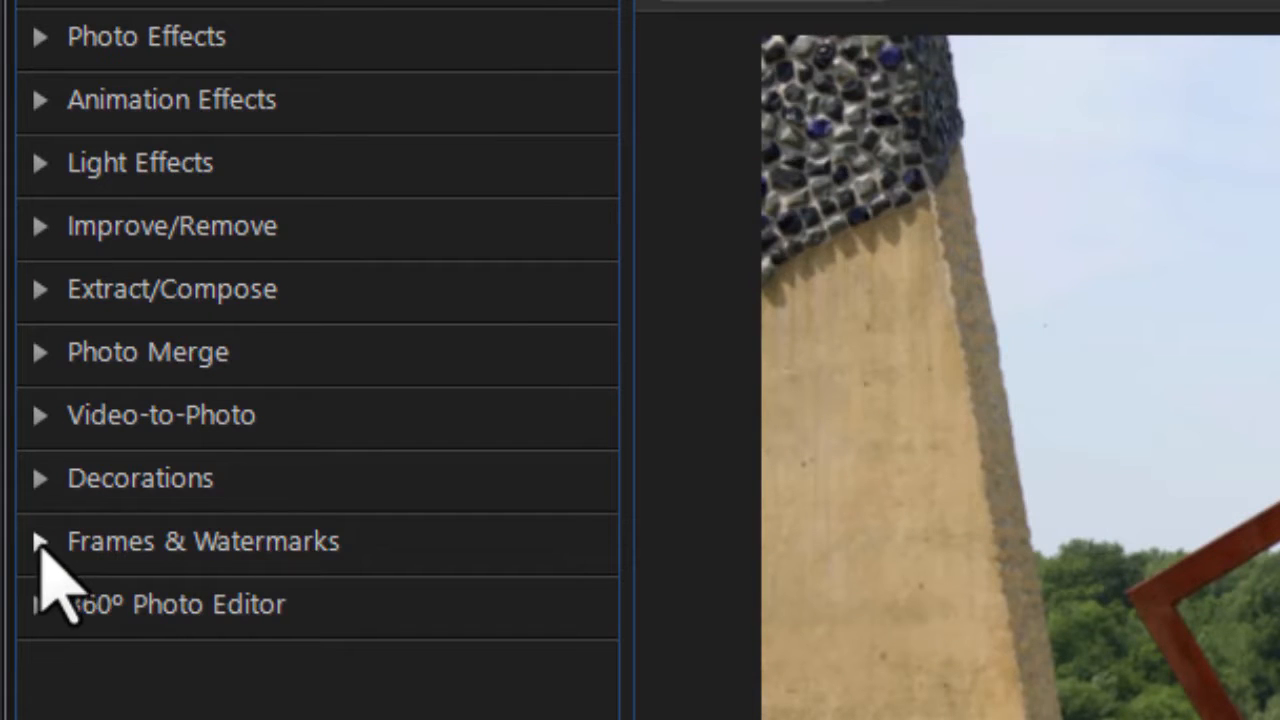
left_click(40, 542)
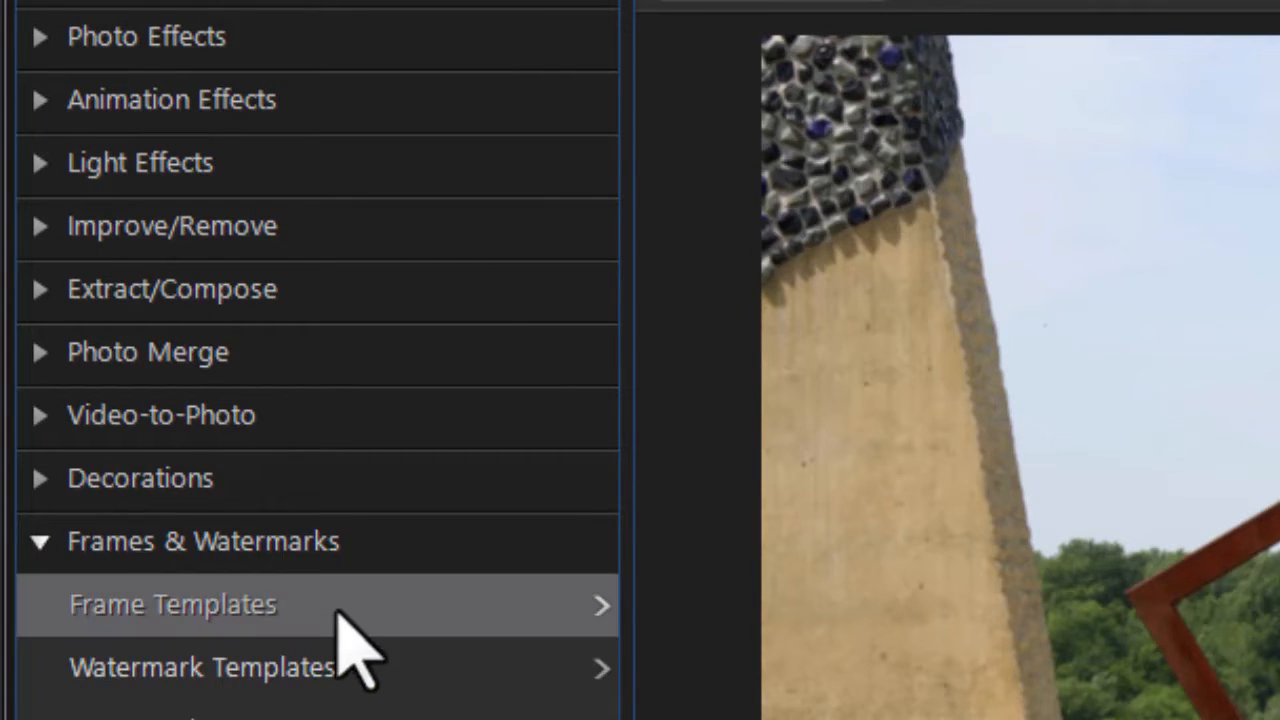
left_click(423, 606)
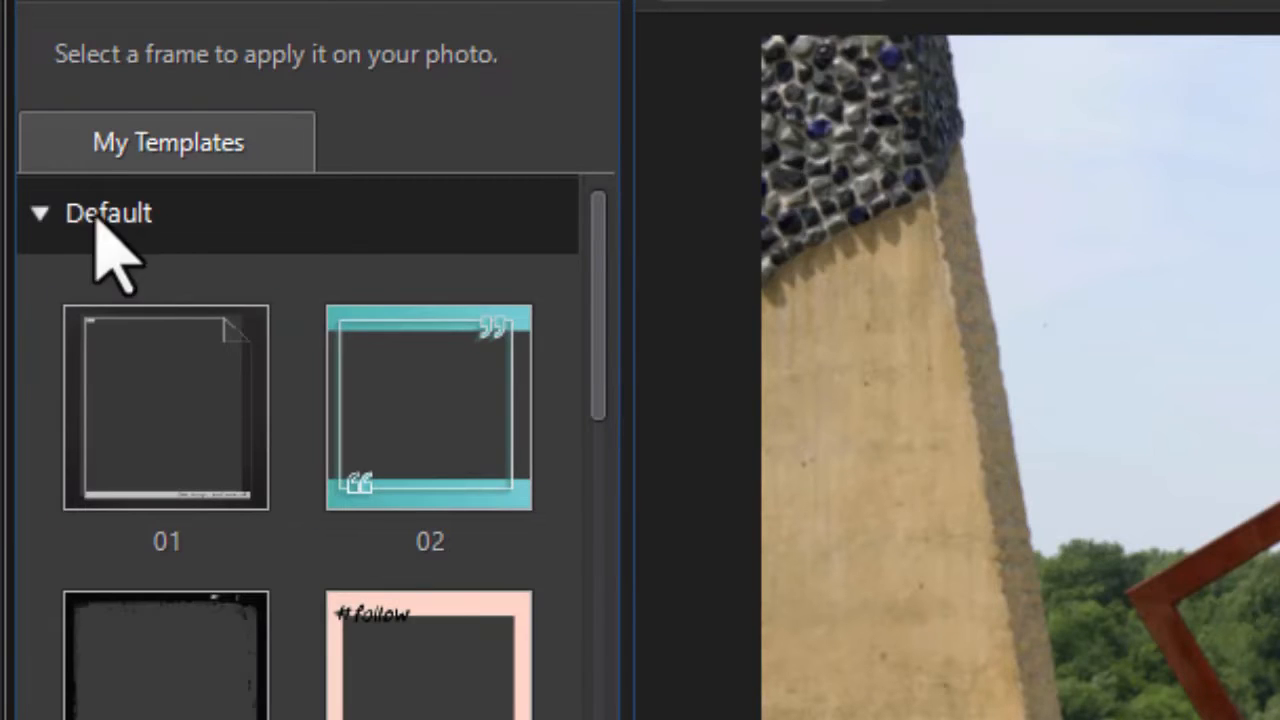
left_click(38, 218)
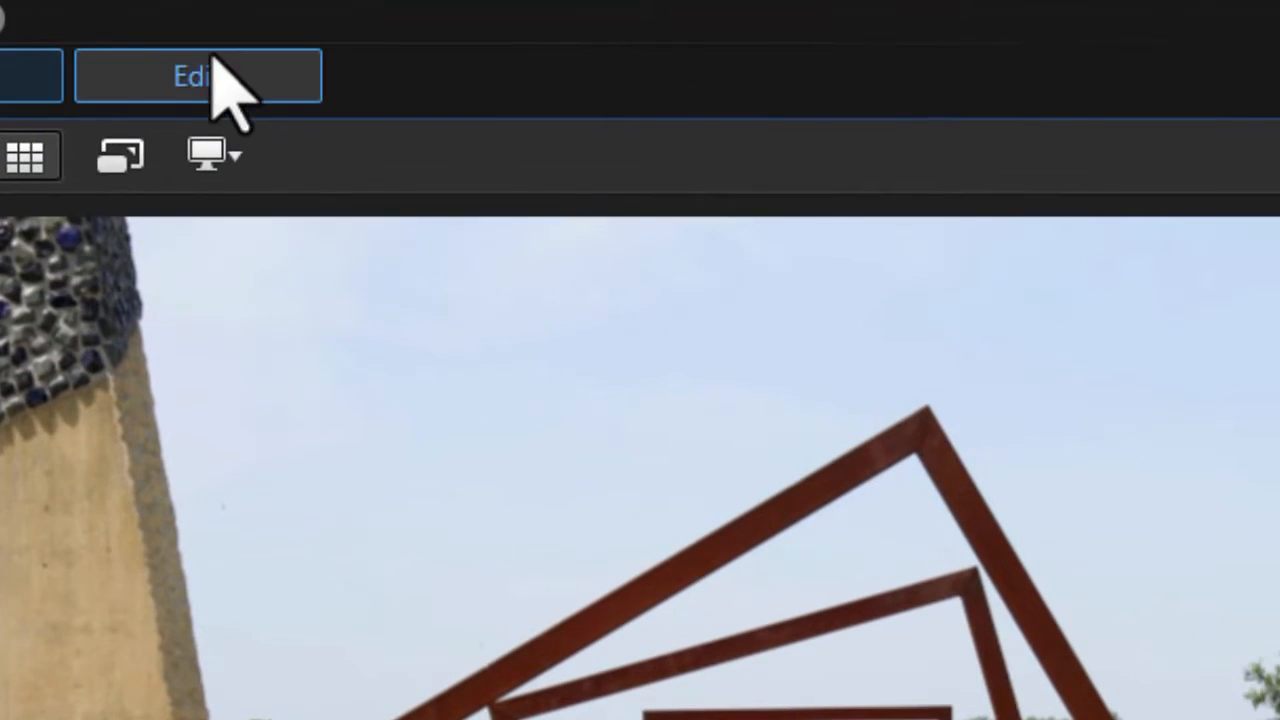
Open the Frame Templates through the guided tools of the Edit workspace
left_click(228, 80)
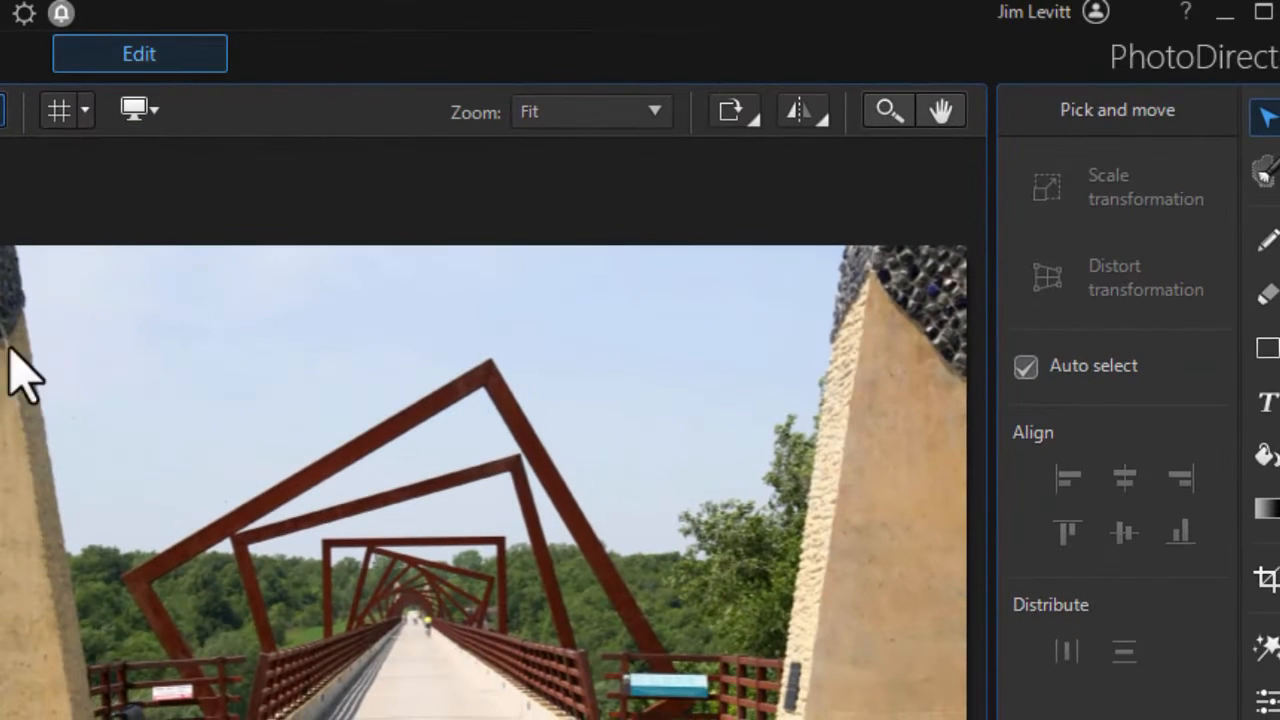
left_click(1268, 660)
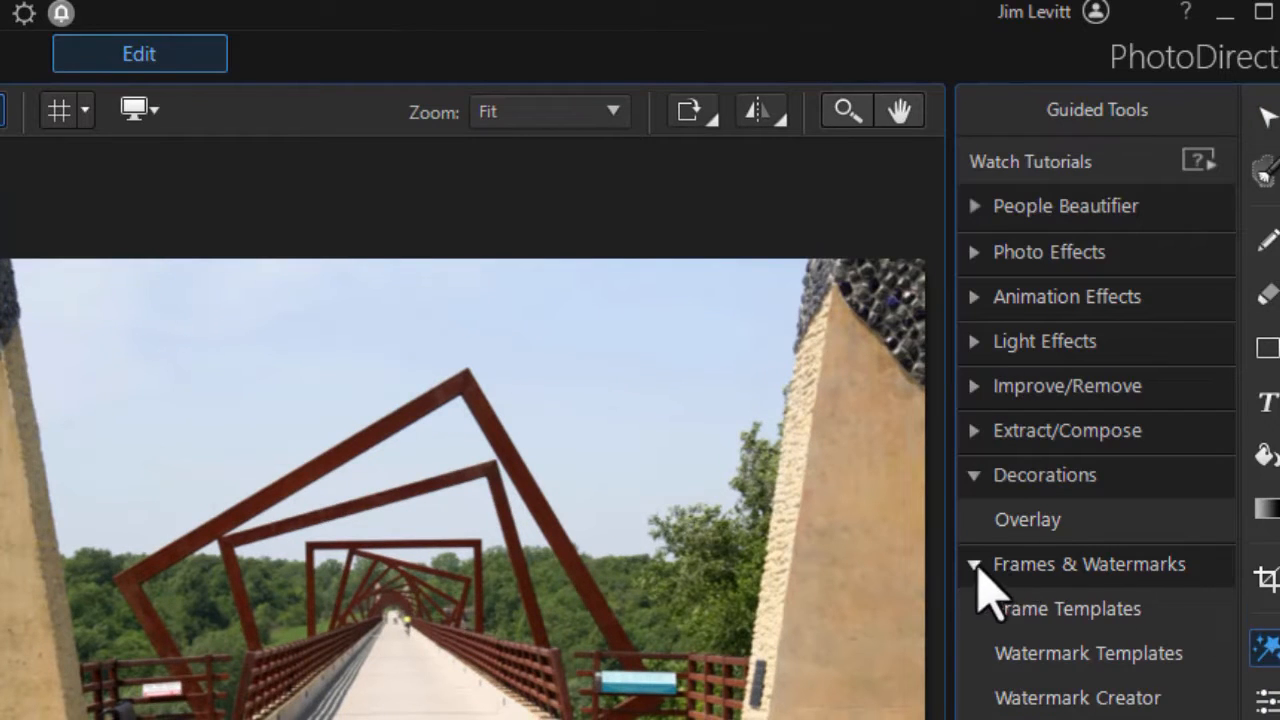
left_click(1095, 606)
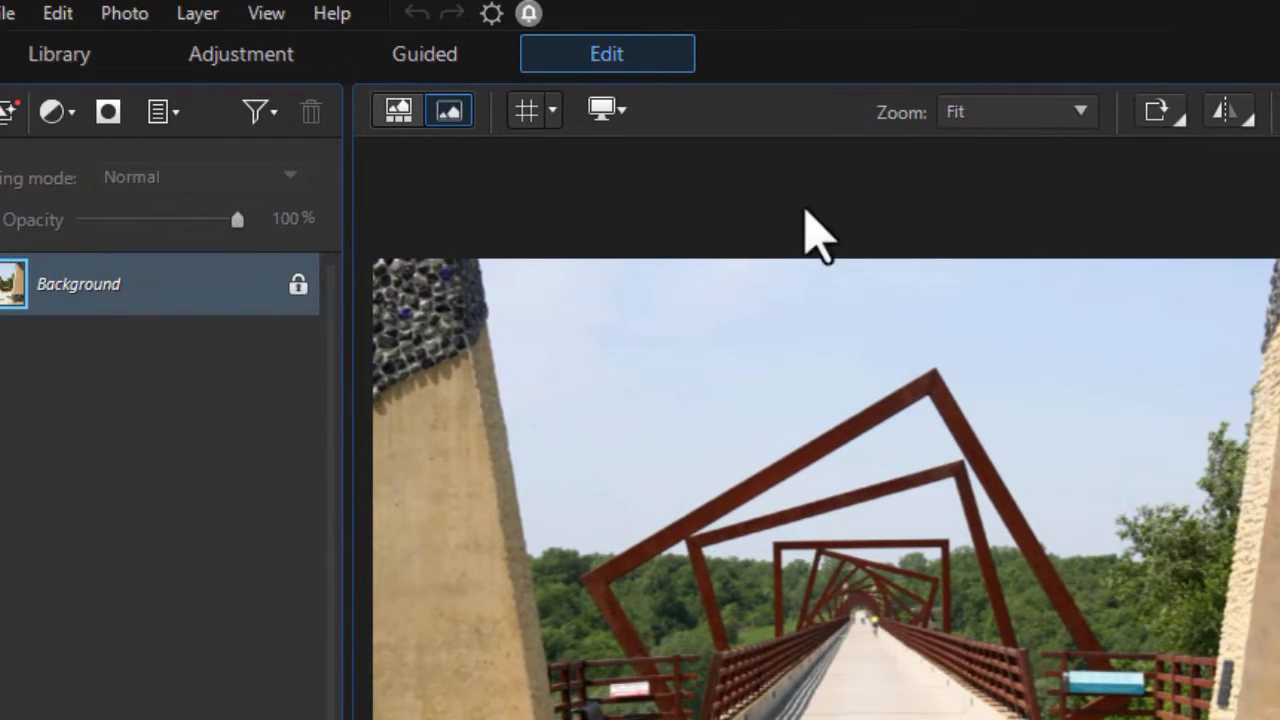
Return to the Guided workspace and open the Frame Templates there
left_click(446, 52)
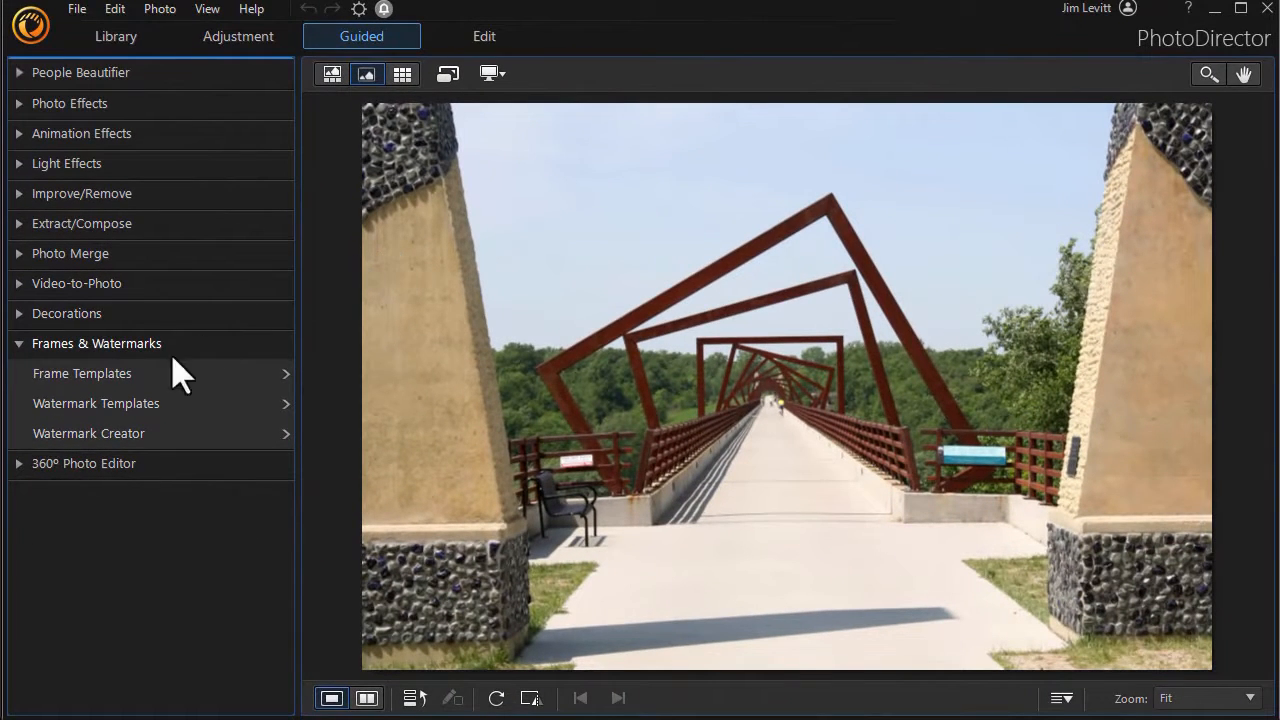
left_click(124, 368)
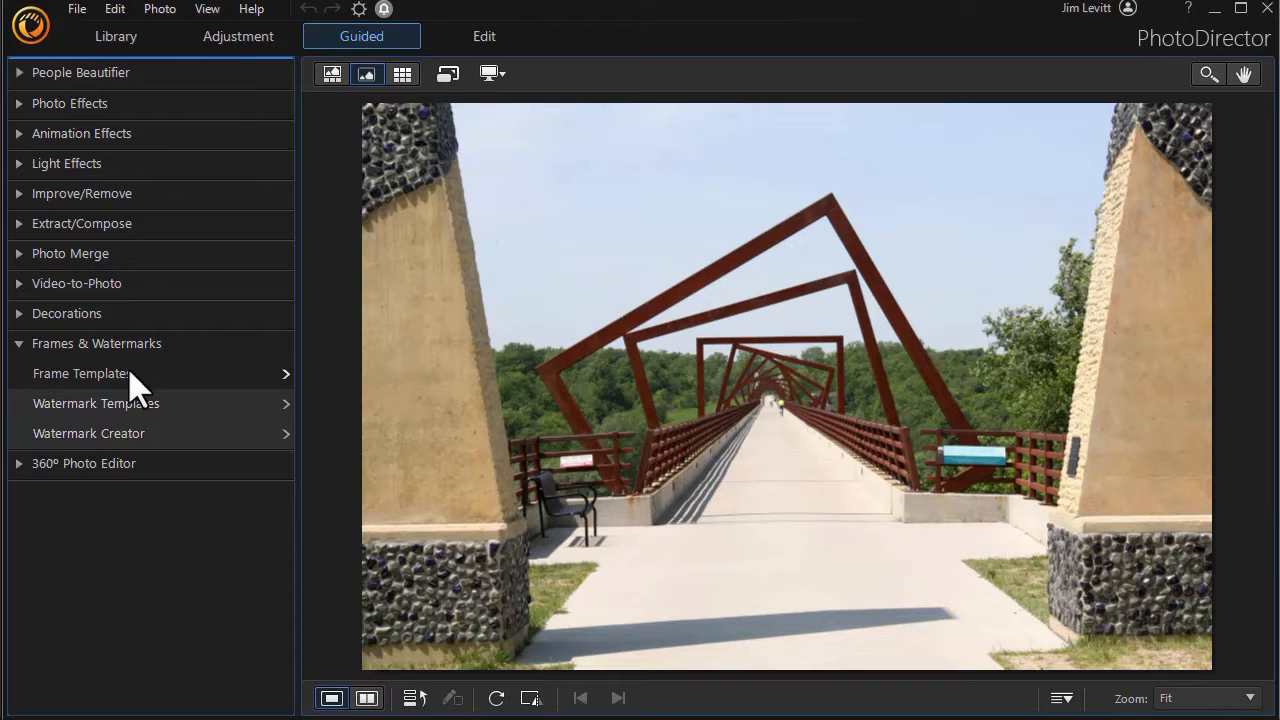
left_click(129, 373)
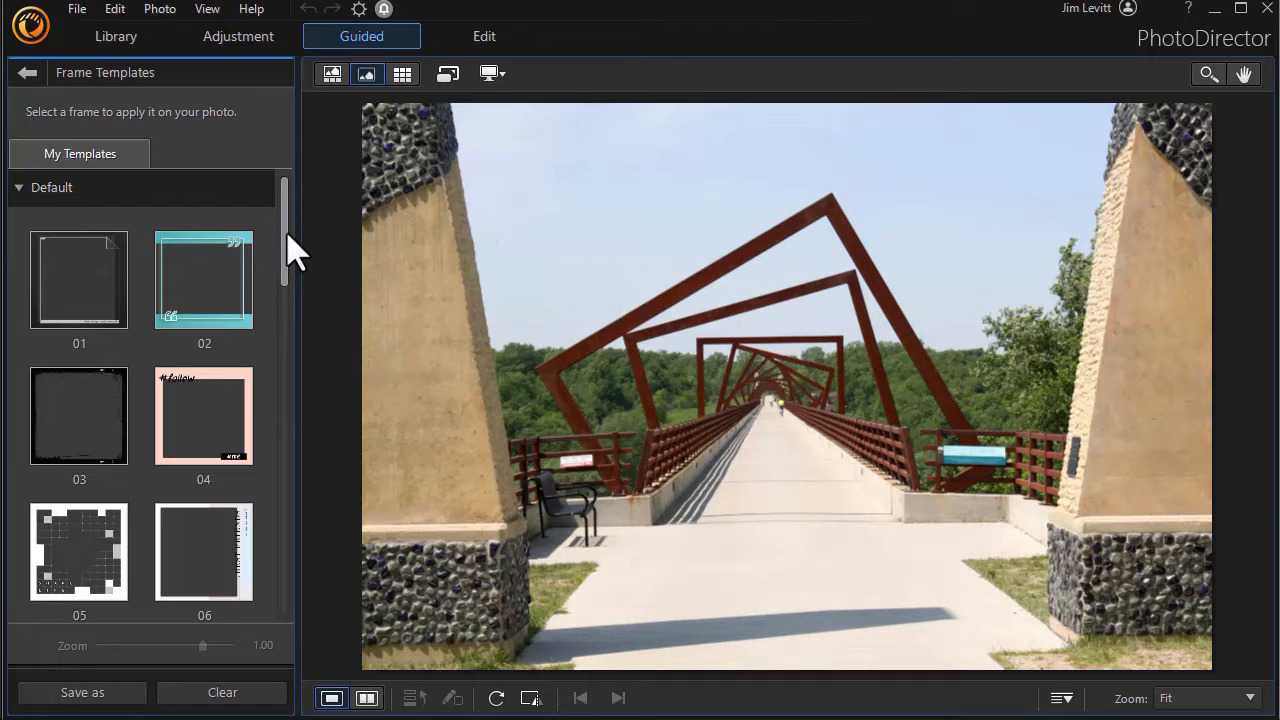
Try the default frames 14 and 13 on the bridge photo
left_click_drag(288, 237, 313, 410)
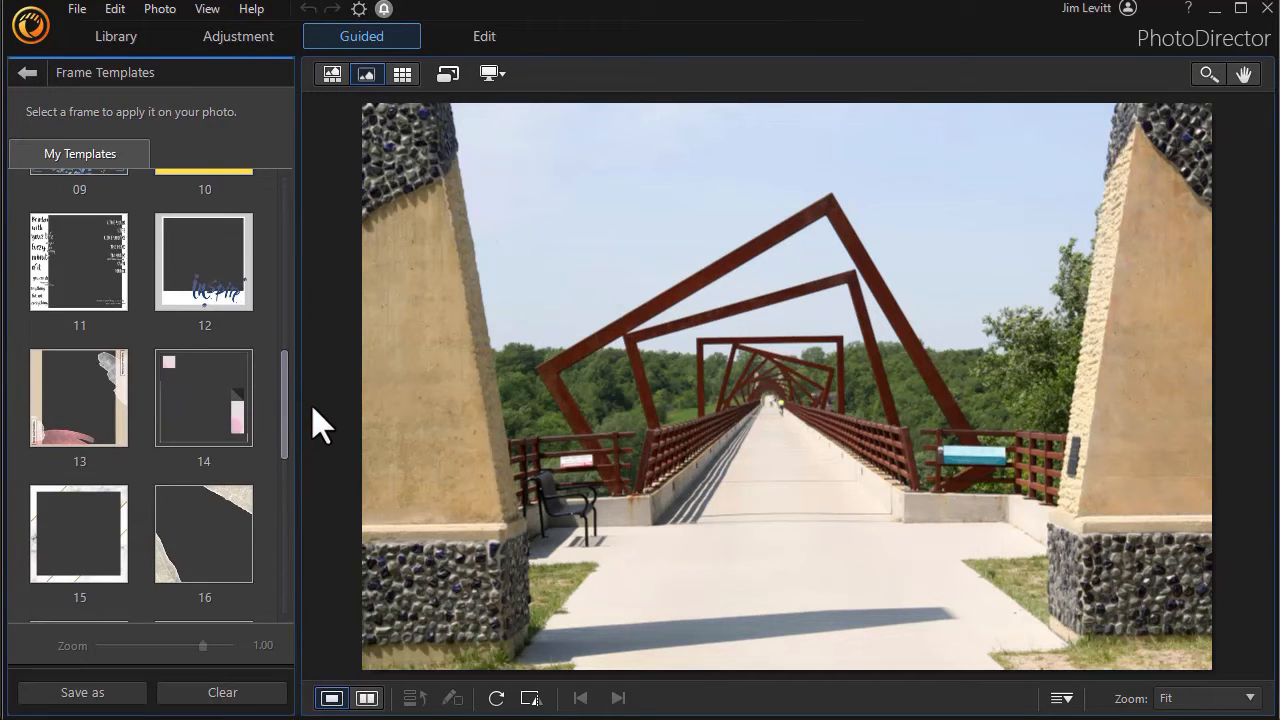
left_click(238, 412)
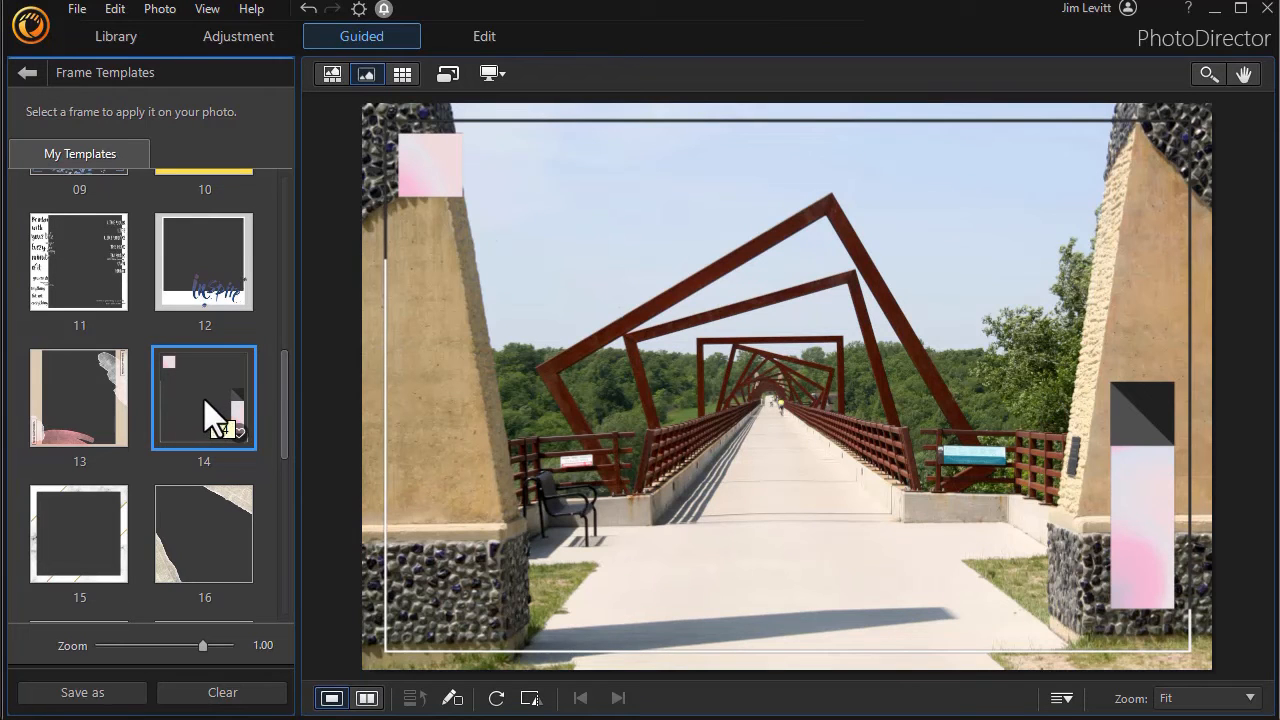
left_click(80, 400)
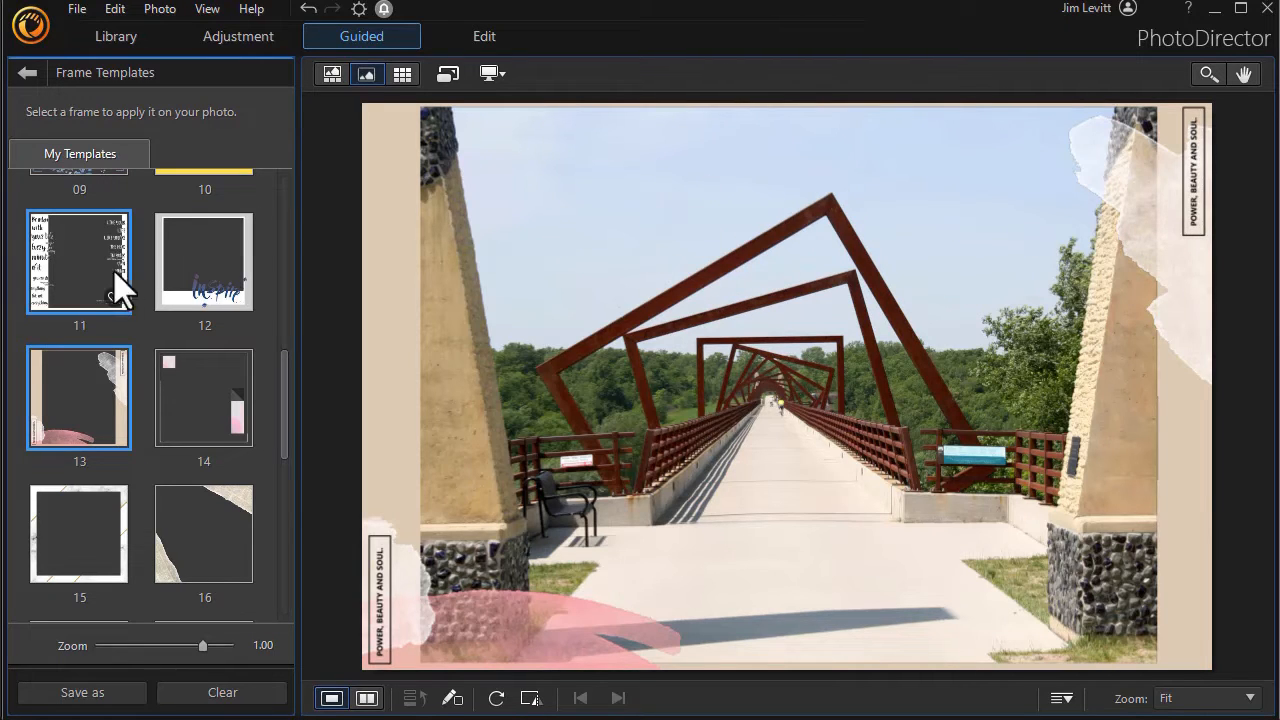
Try default frame 11 with its handwritten text on the photo and set the frame zoom to 1.20
left_click(80, 275)
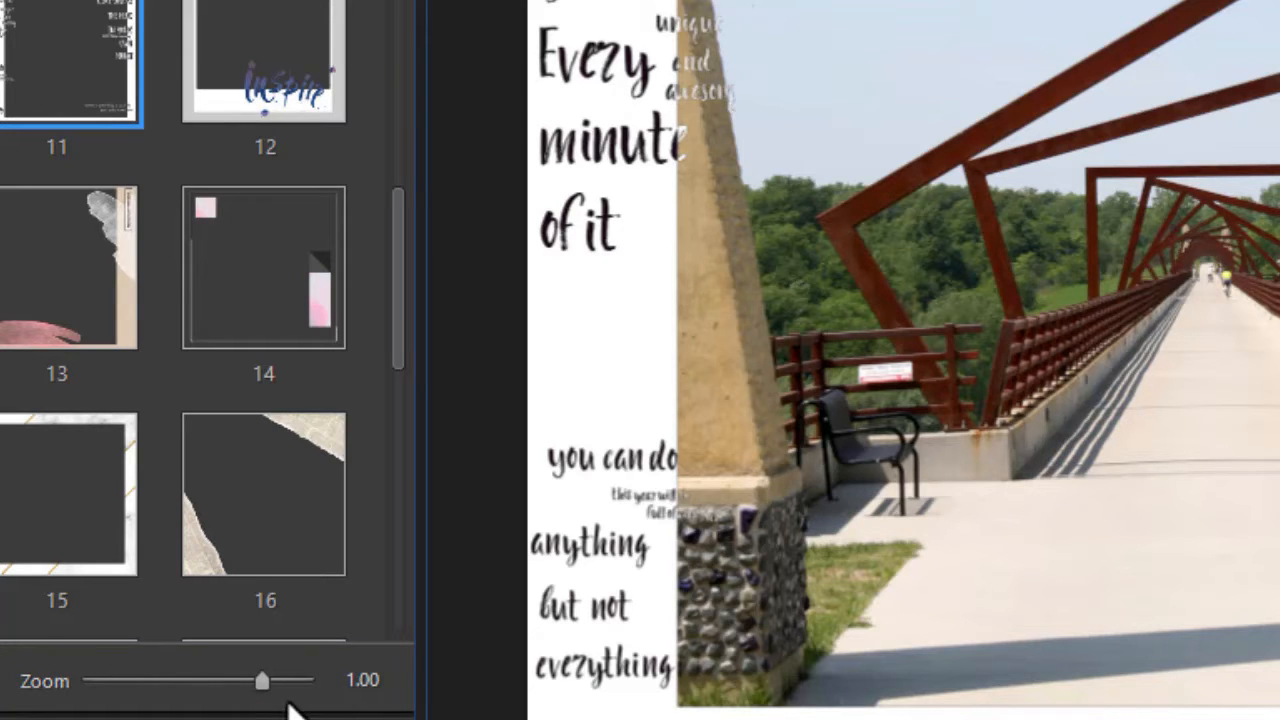
left_click_drag(266, 672, 305, 681)
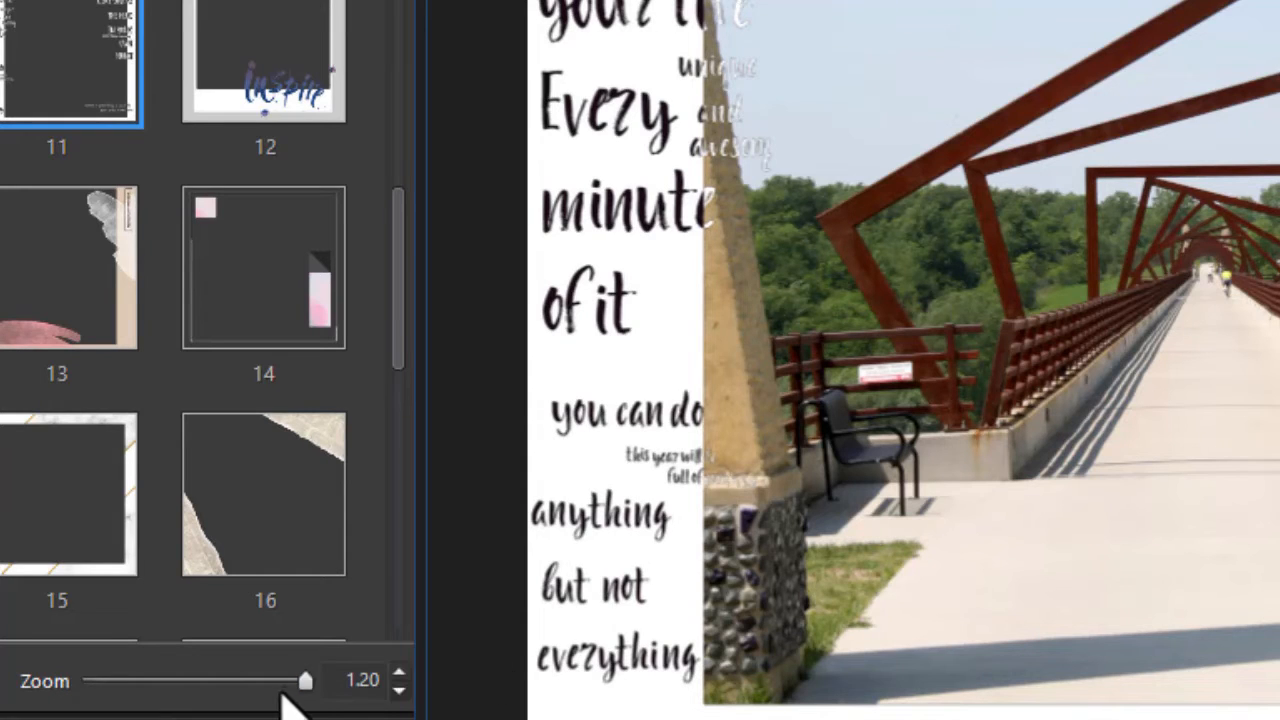
left_click_drag(305, 681, 273, 686)
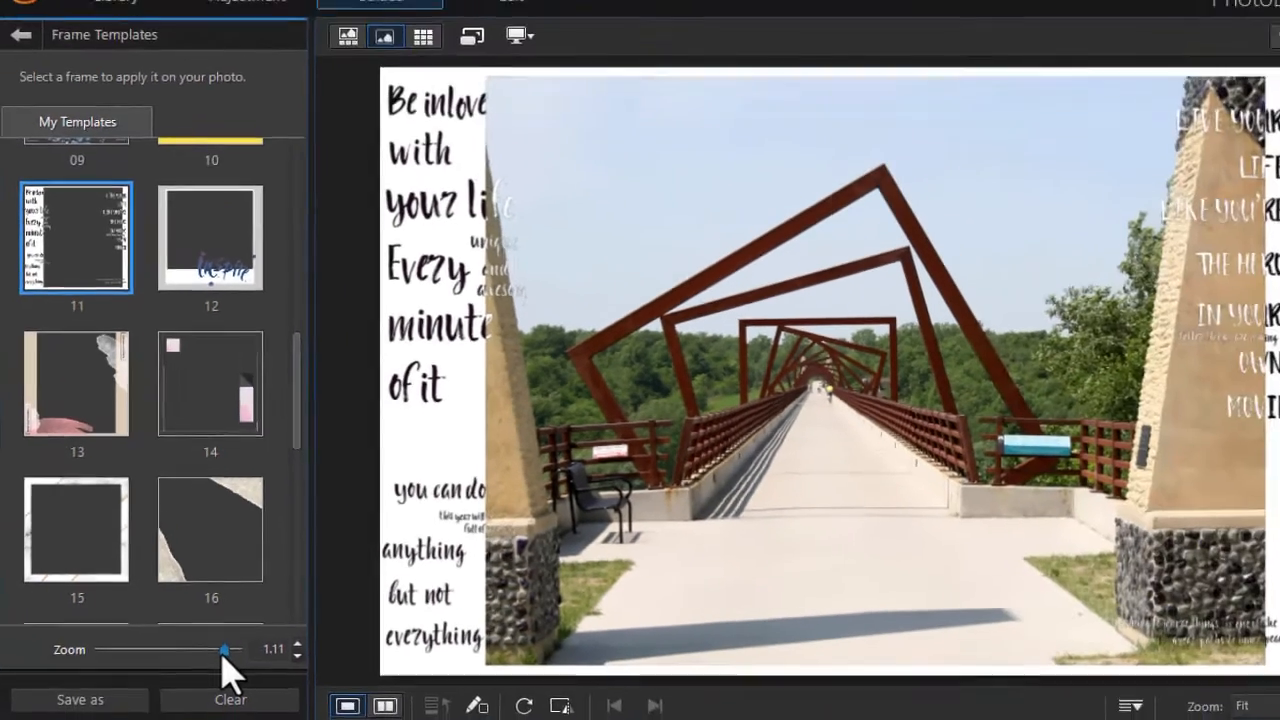
left_click_drag(210, 648, 239, 662)
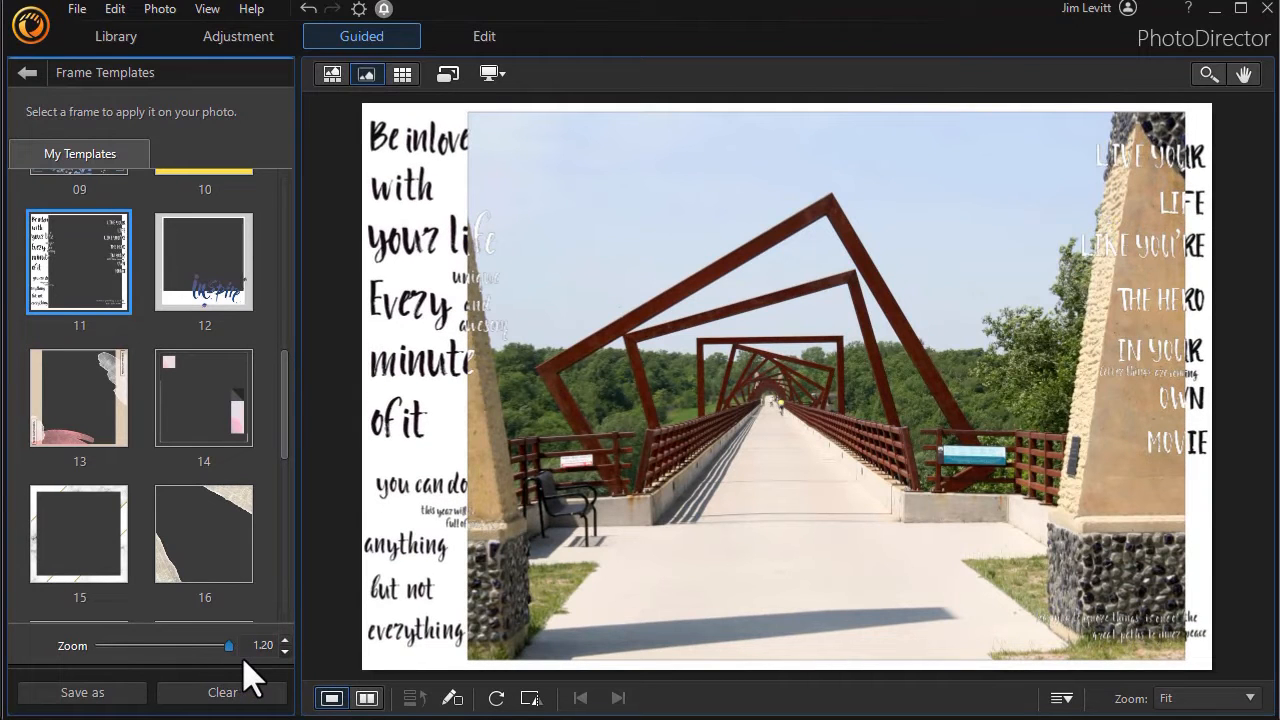
Try default frame 16 with the torn newspaper corners and set its zoom to 1.09
left_click(222, 562)
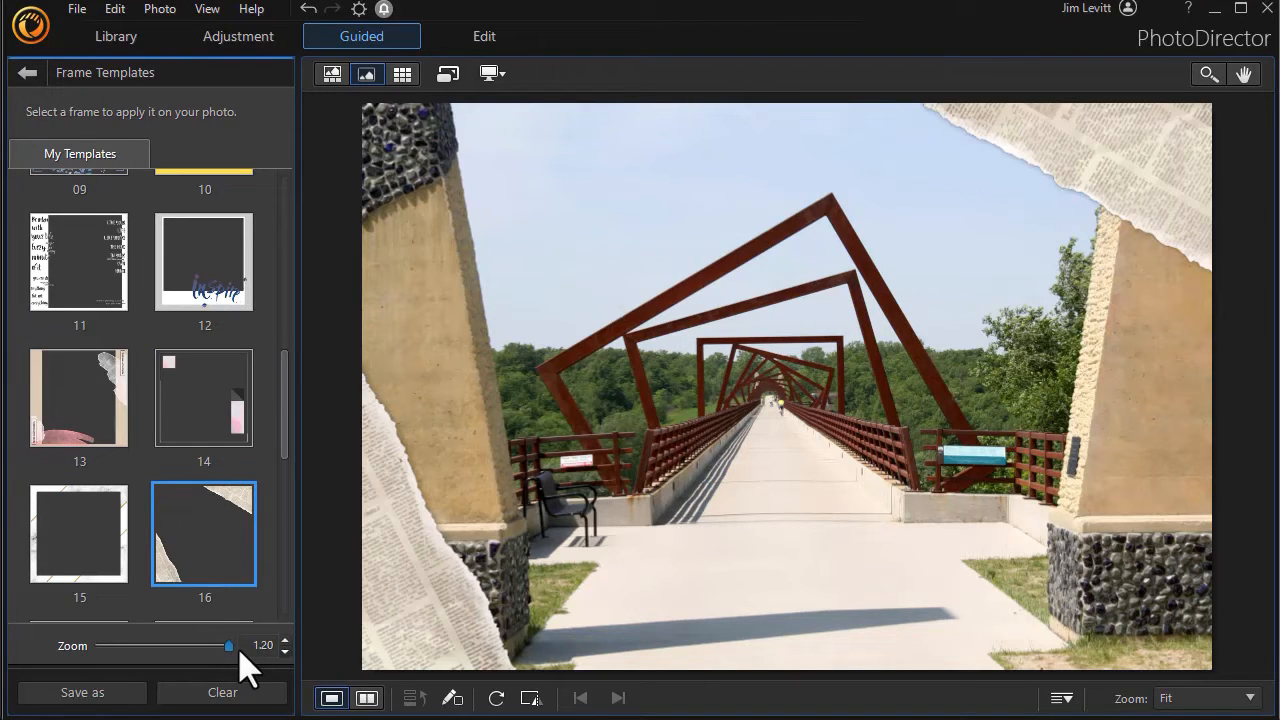
mouse_move(230, 647)
left_mouse_down()
mouse_move(189, 646)
mouse_move(245, 650)
left_mouse_up()
left_click_drag(245, 653, 213, 643)
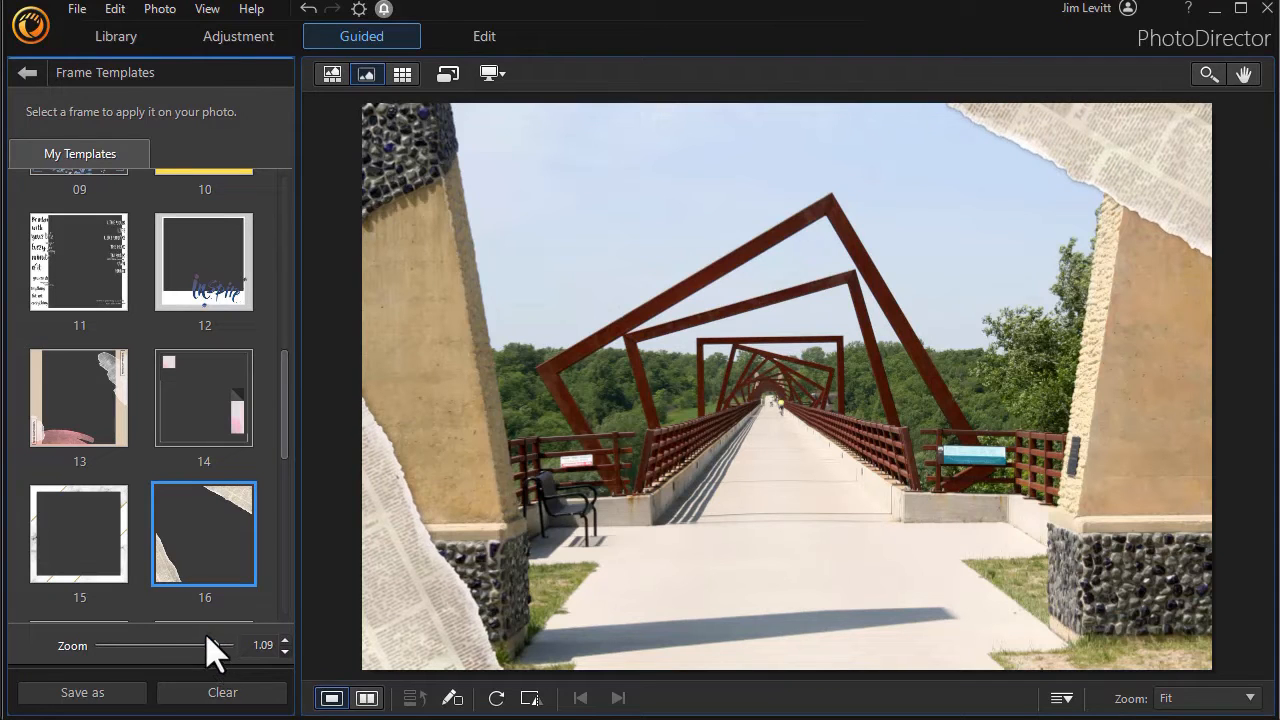
Collapse the Default frame category and browse the Watercolor Frames category
left_click_drag(285, 450, 286, 163)
left_click(19, 189)
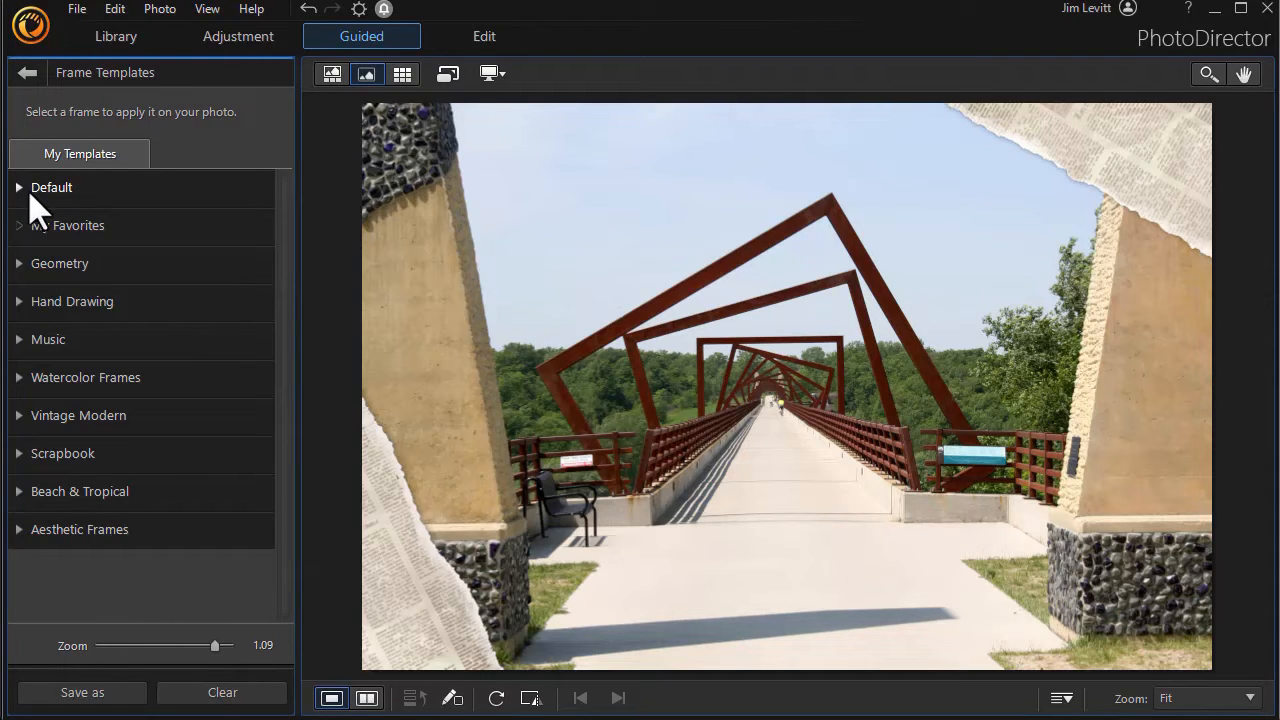
left_click(86, 378)
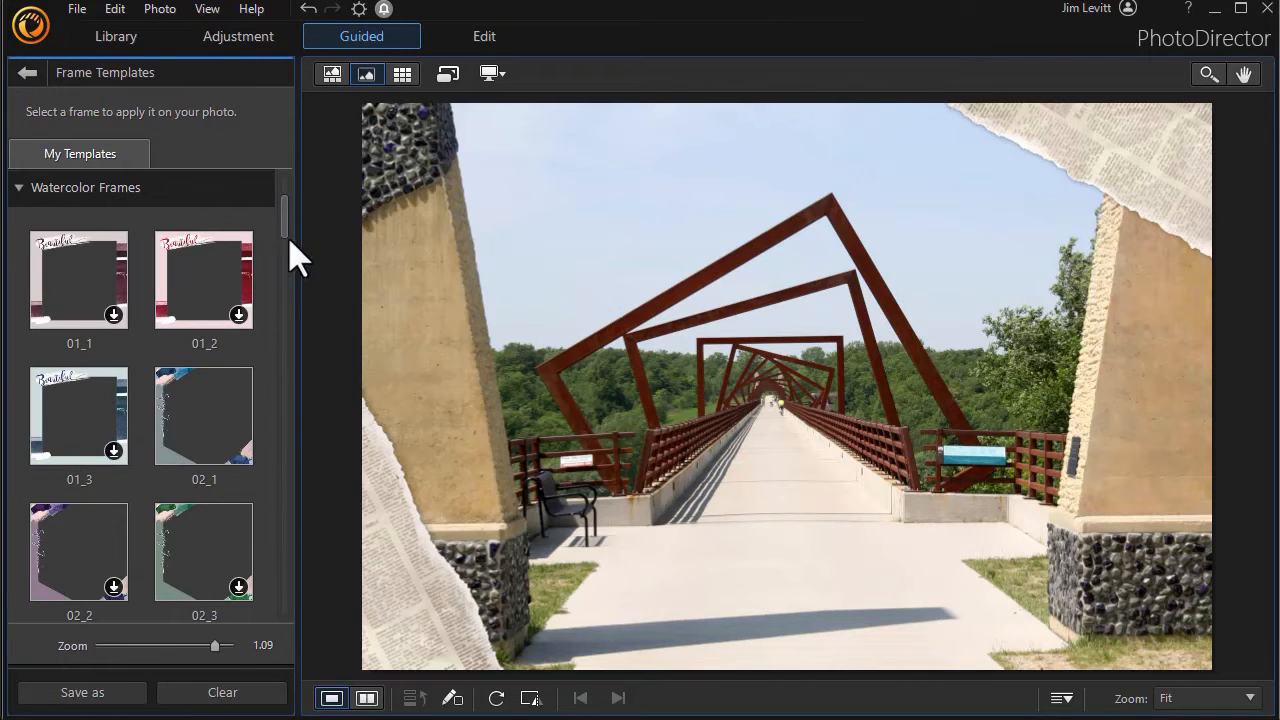
left_click_drag(282, 227, 302, 270)
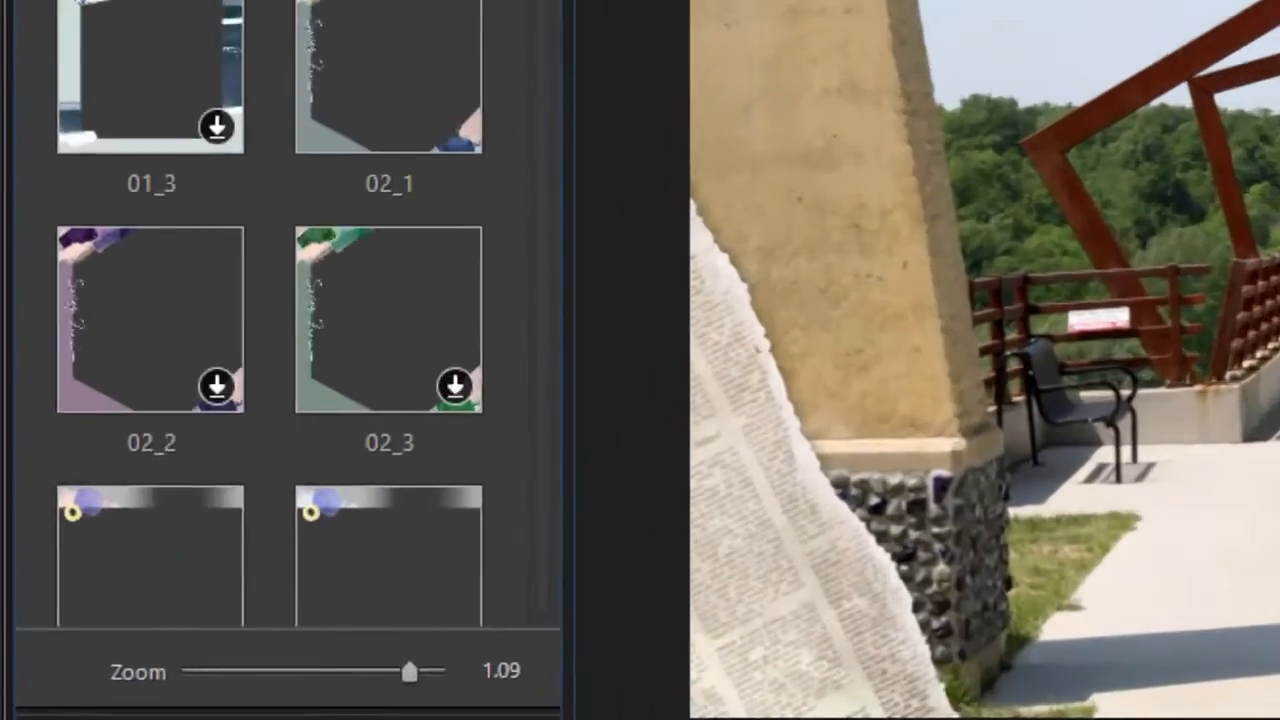
left_click_drag(543, 8, 543, 40)
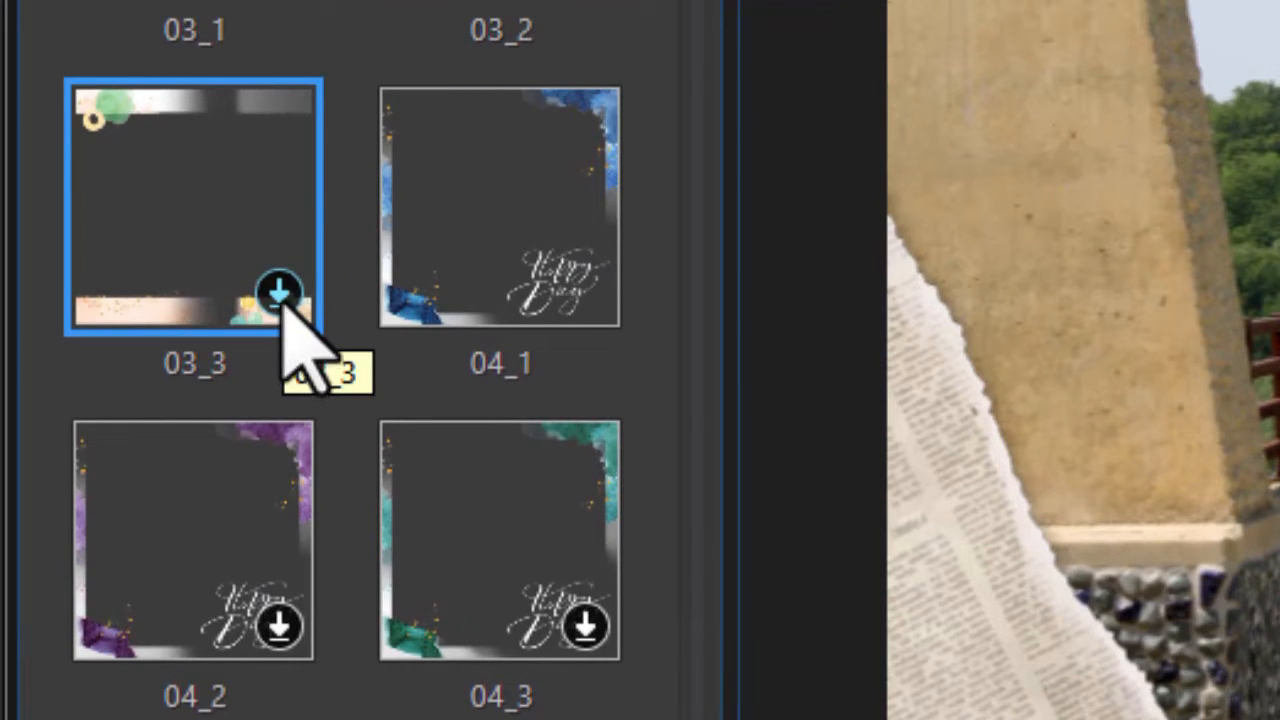
Download watercolor frame 03_3 without cancelling the download, and clear the frame applied to the photo
left_click(278, 297)
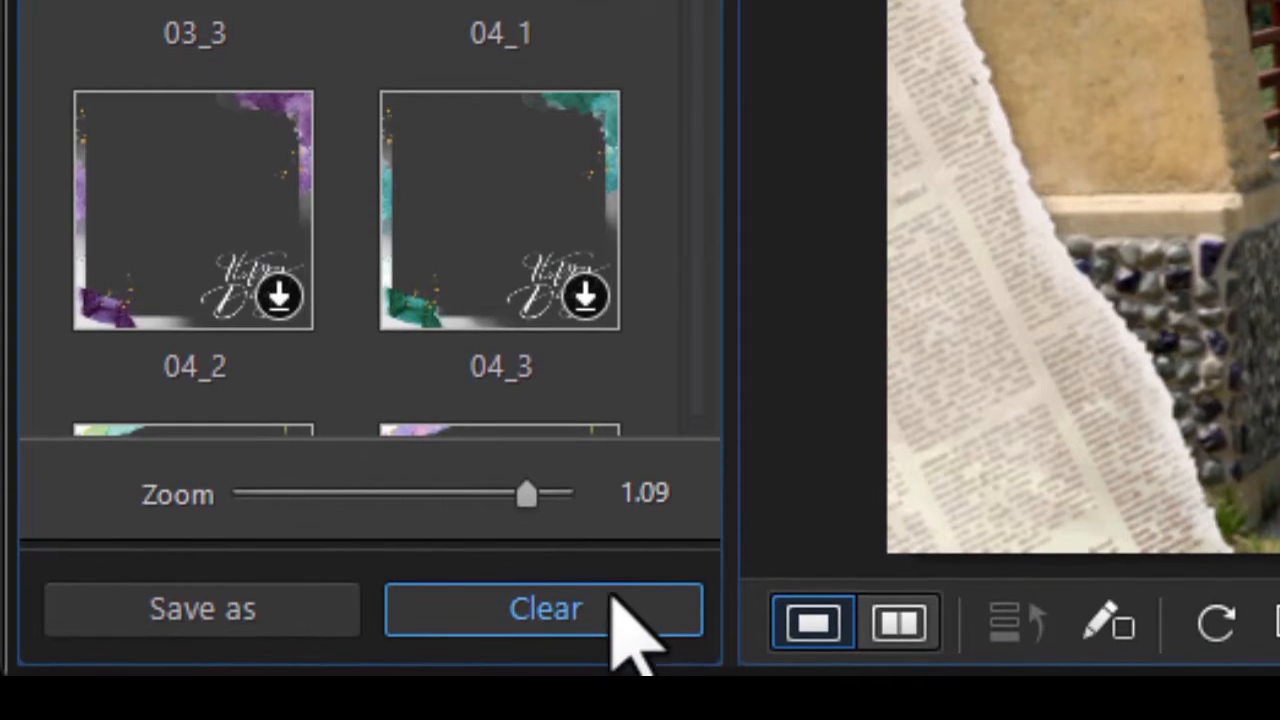
left_click(614, 700)
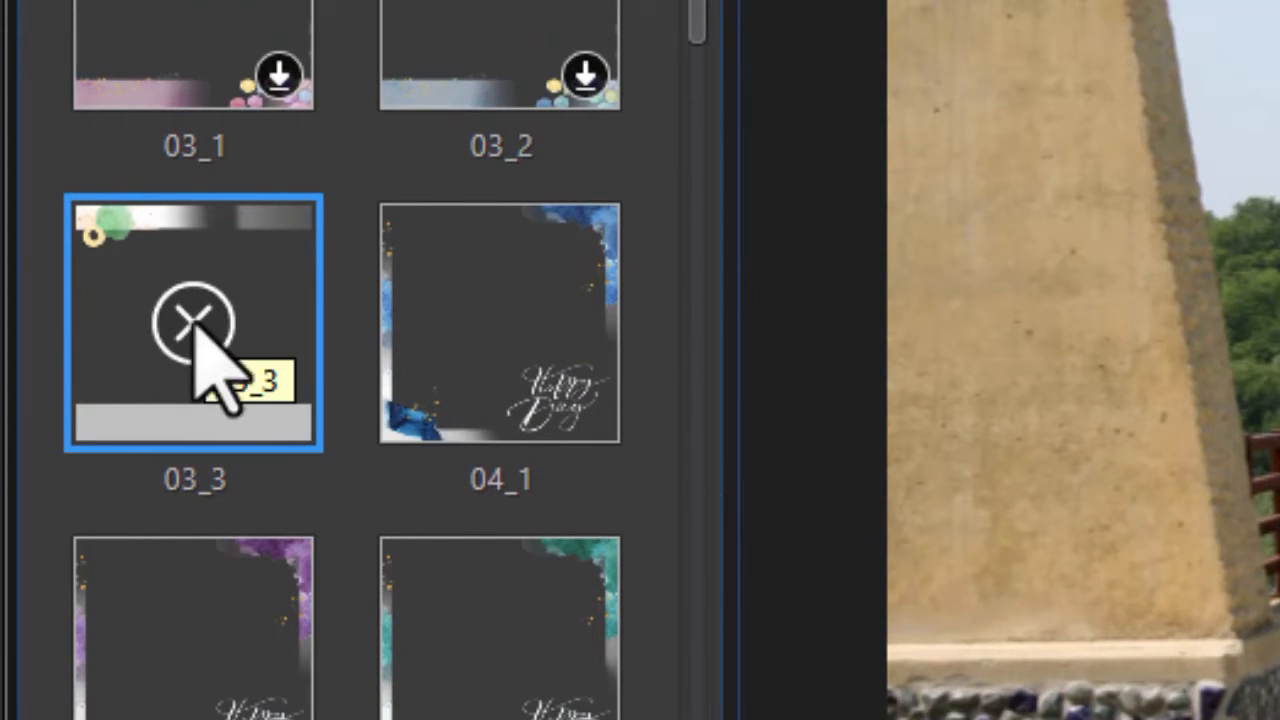
left_click(195, 312)
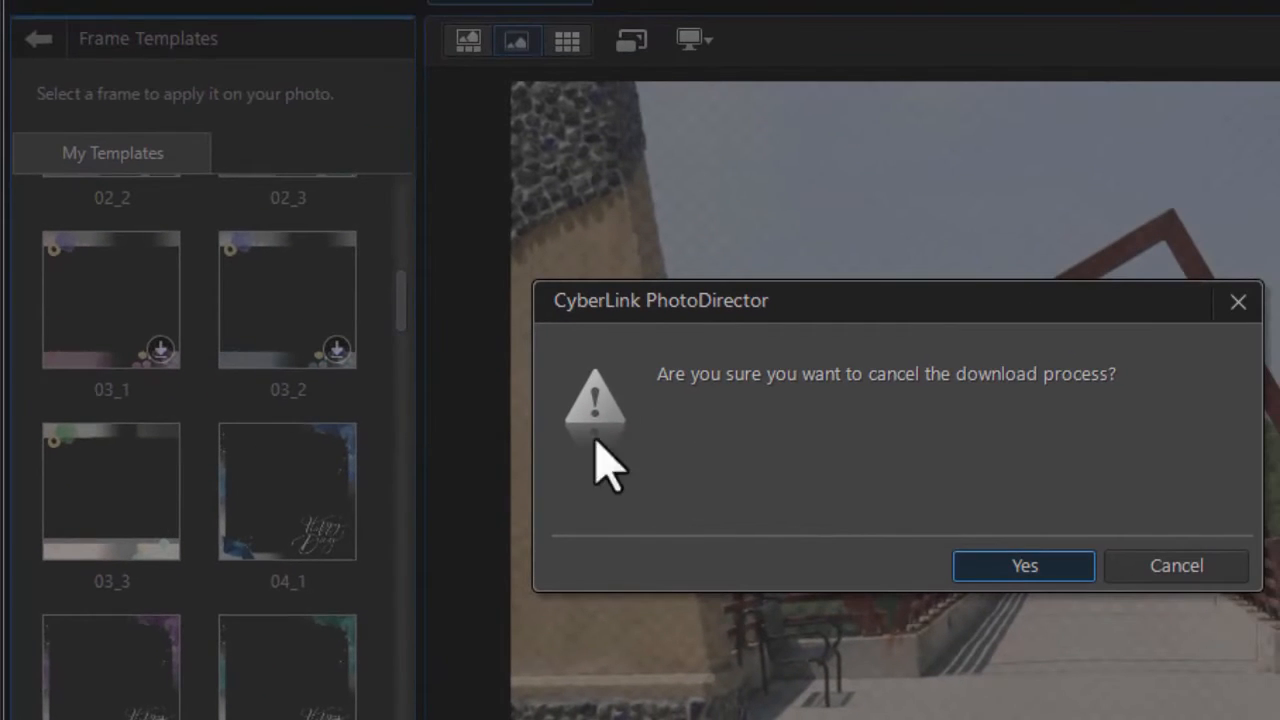
left_click(1186, 571)
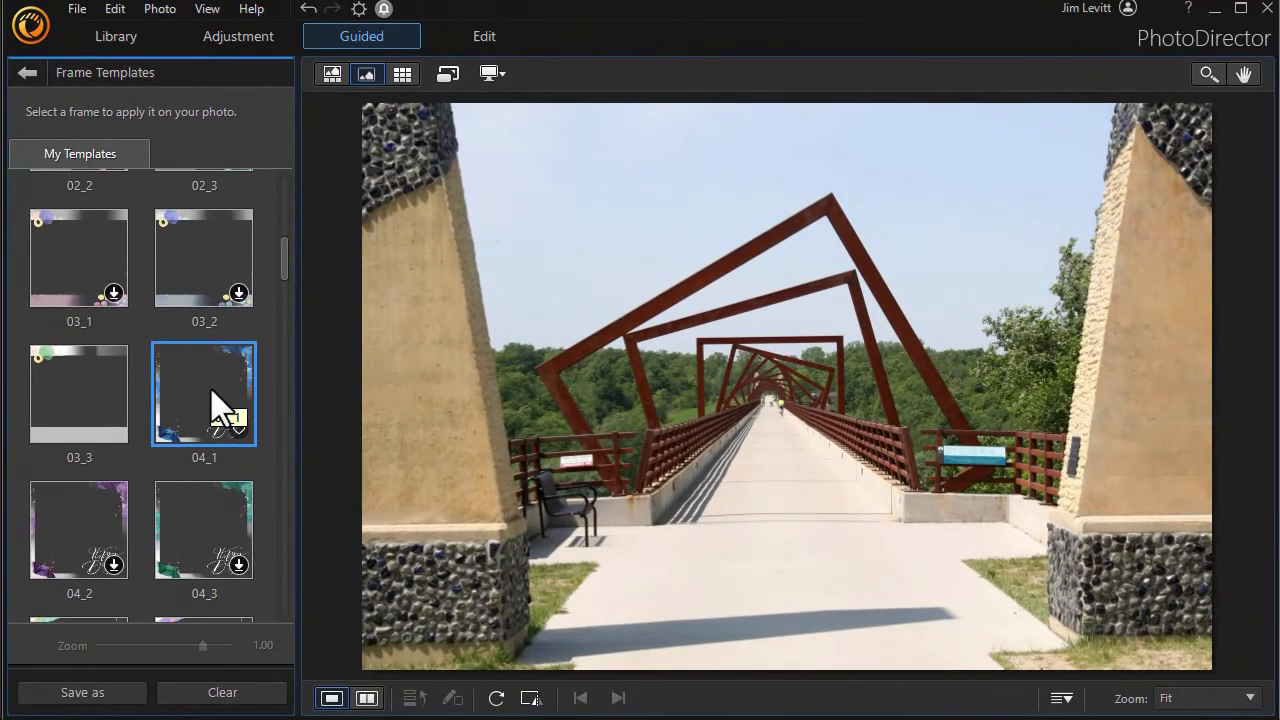
Apply the blue watercolor frame 04_1 to the photo and set its zoom to 0.94
left_click(210, 387)
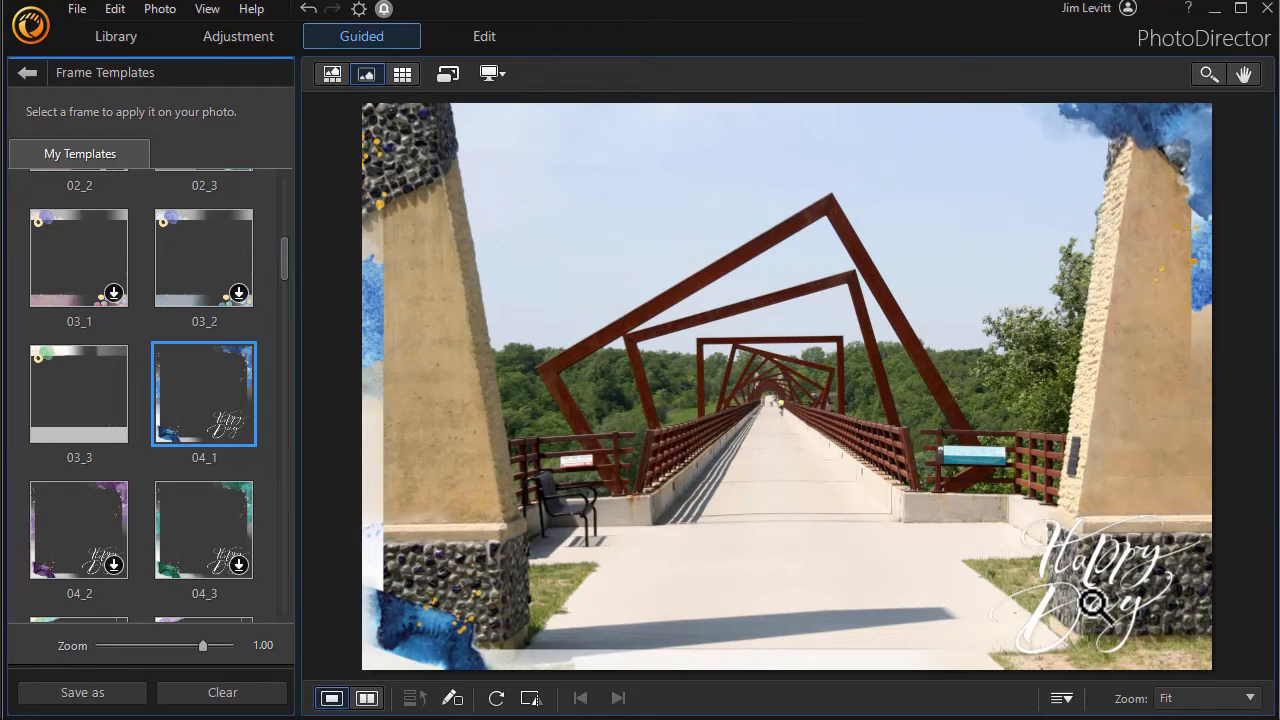
left_click_drag(204, 645, 229, 646)
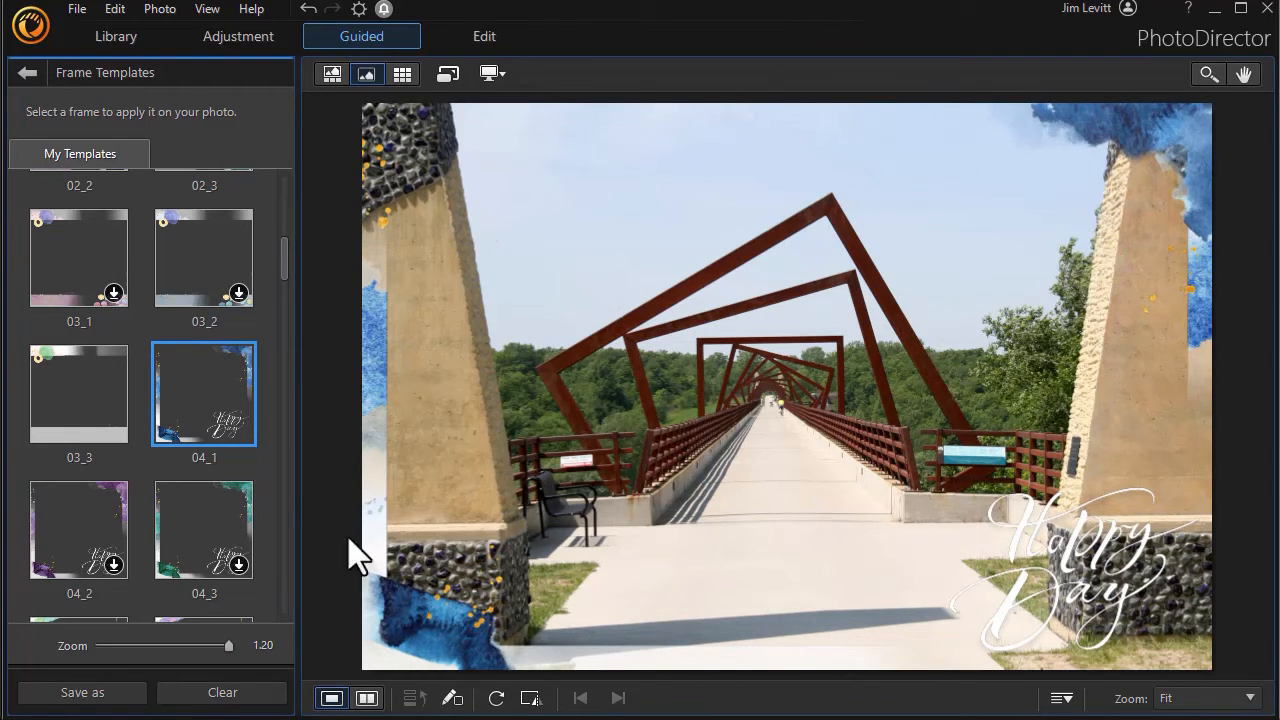
left_click_drag(222, 645, 196, 660)
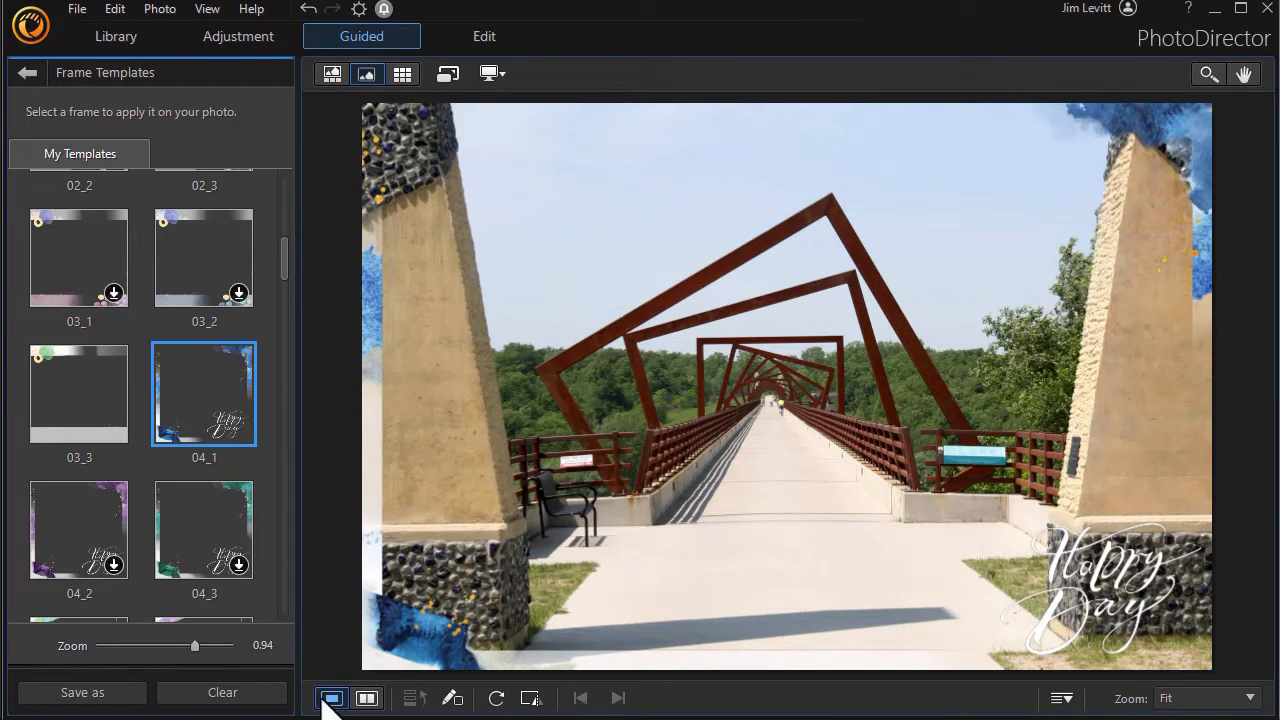
Save the framed photo as B0015878-1.phi and return to the Library without keeping a virtual copy
left_click(80, 692)
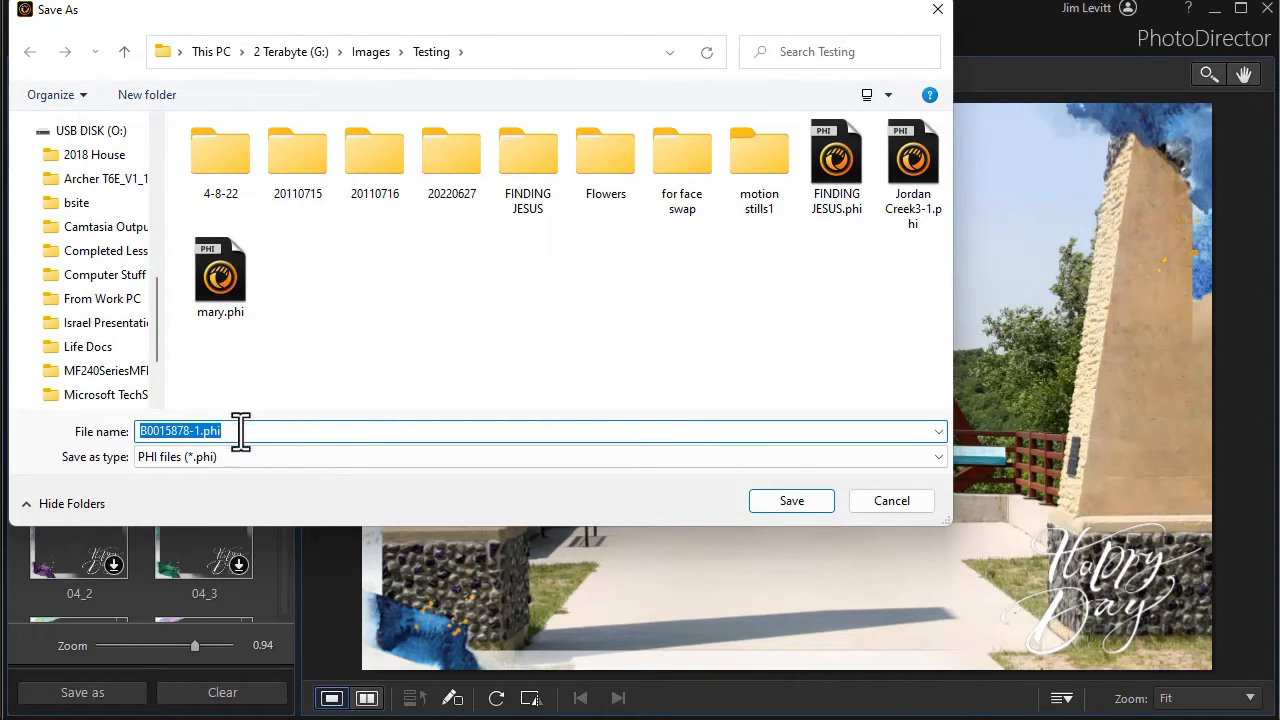
left_click(790, 502)
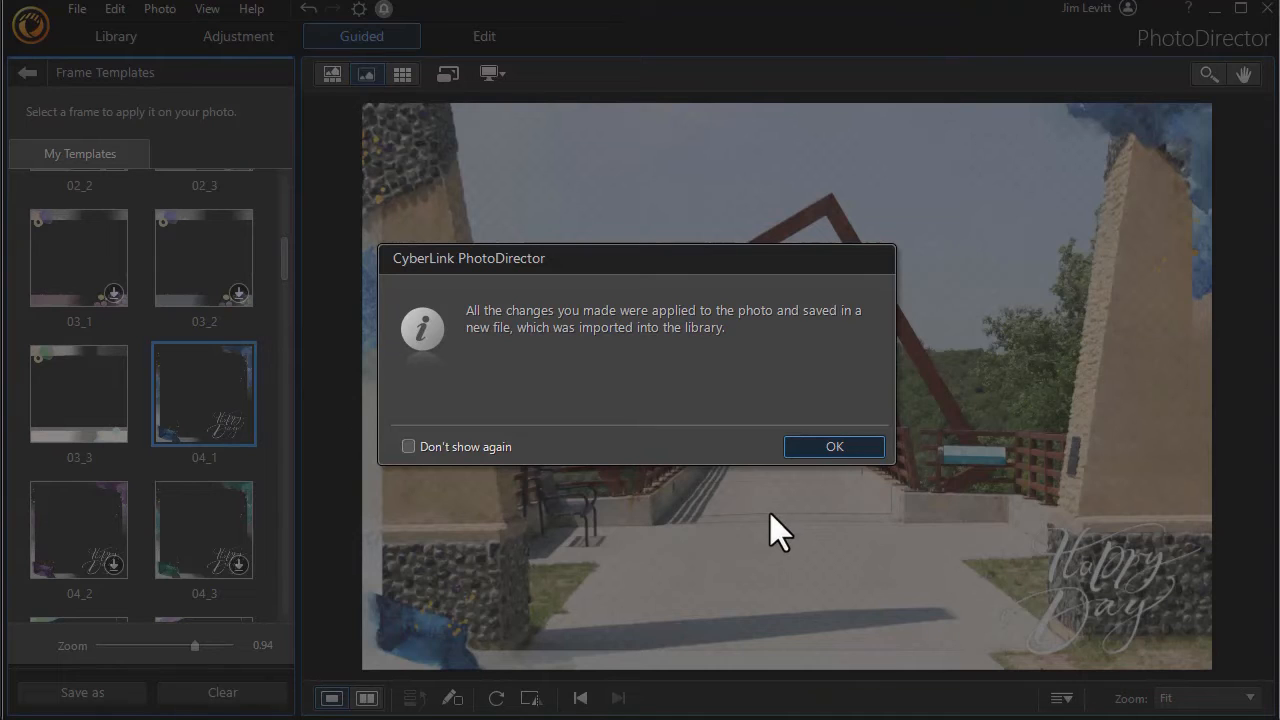
left_click(831, 447)
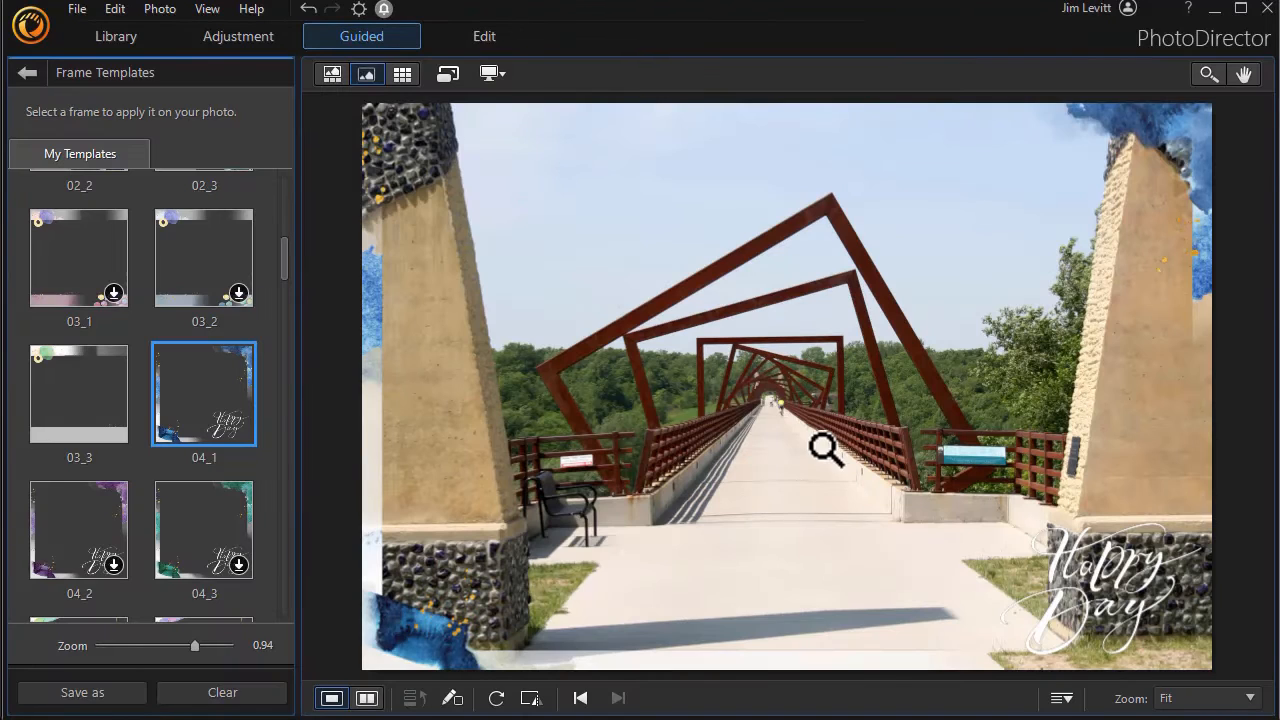
left_click(128, 36)
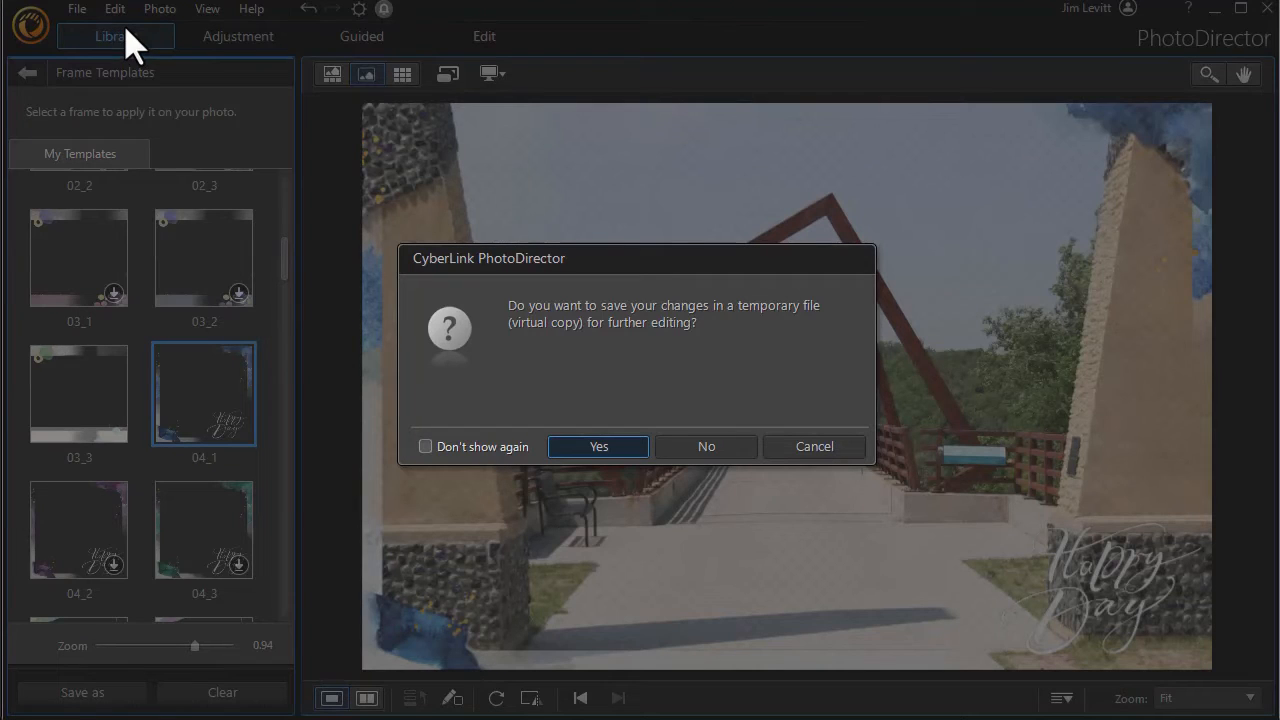
left_click(731, 445)
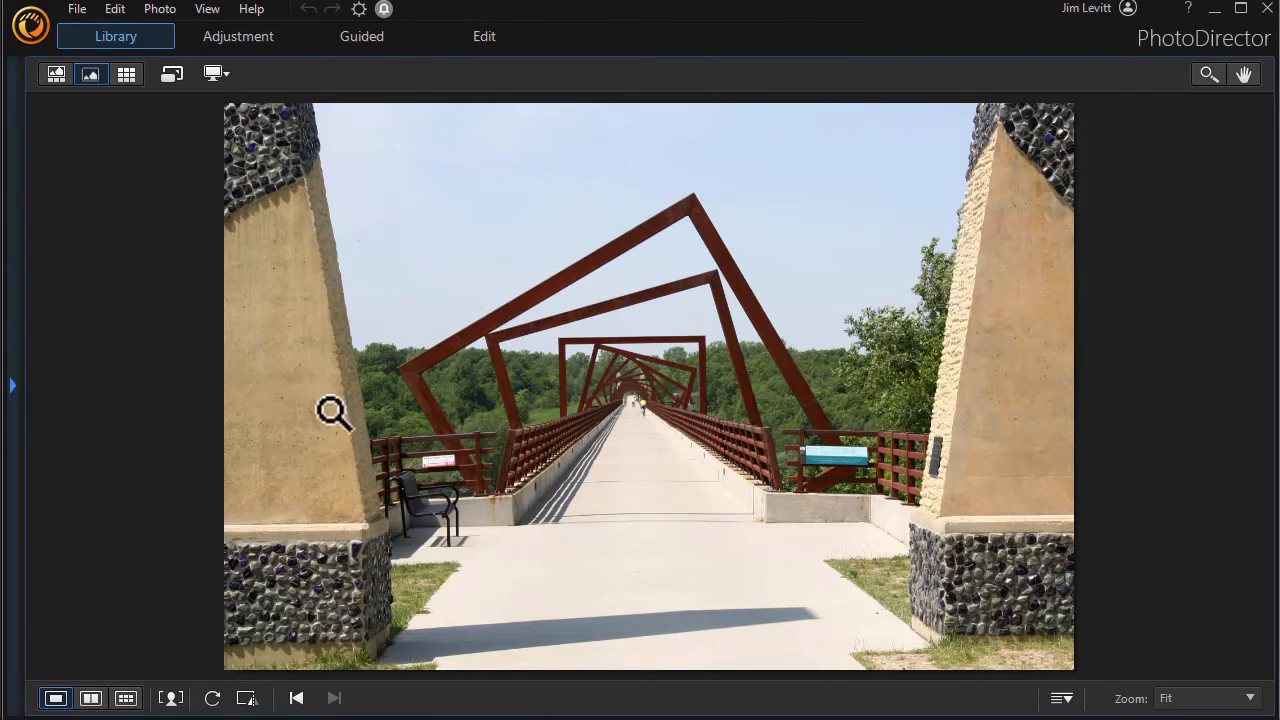
Show the thumbnails together with the viewer and open the framed photo B0015878-1.phi for layer editing
left_click(56, 76)
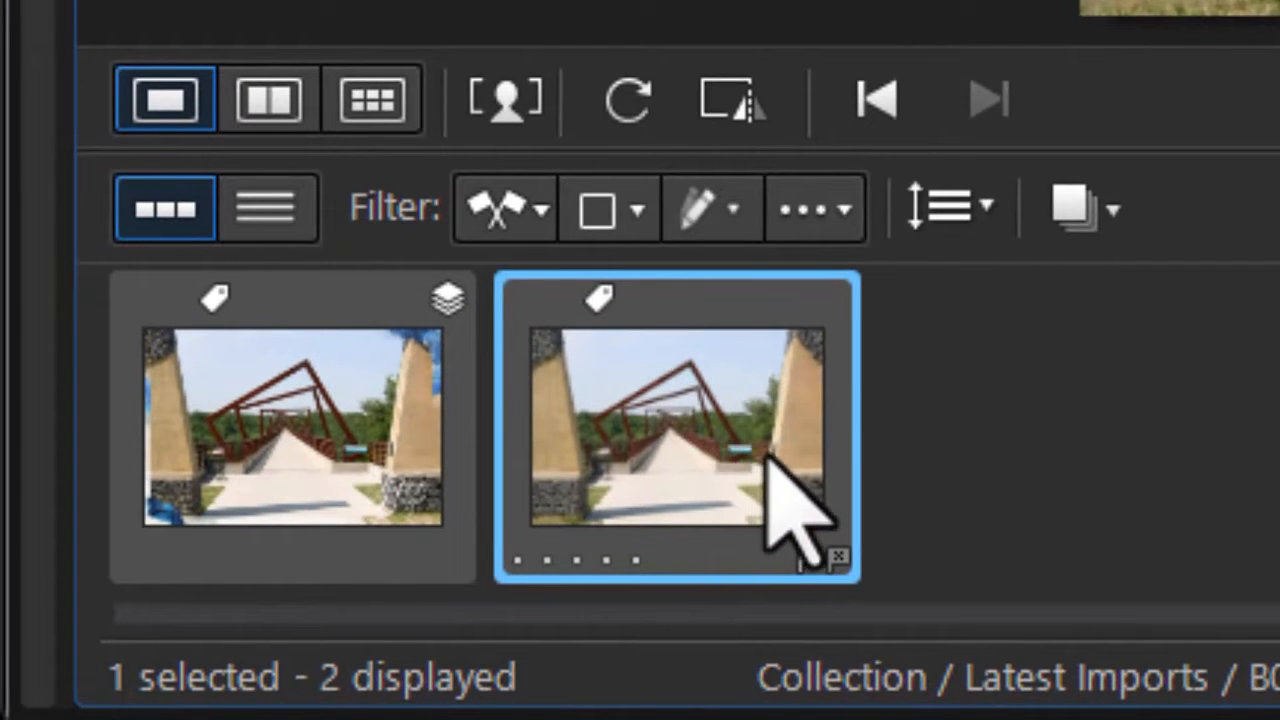
mouse_move(686, 418)
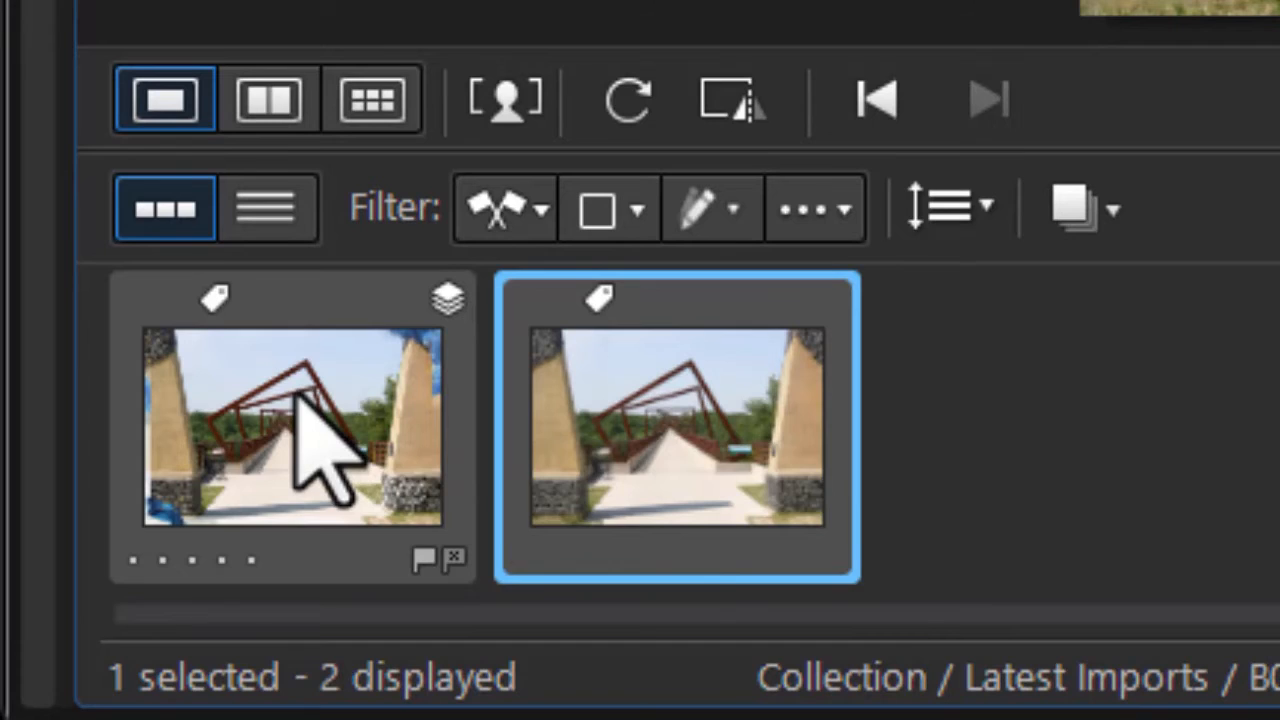
mouse_move(190, 452)
left_click(243, 422)
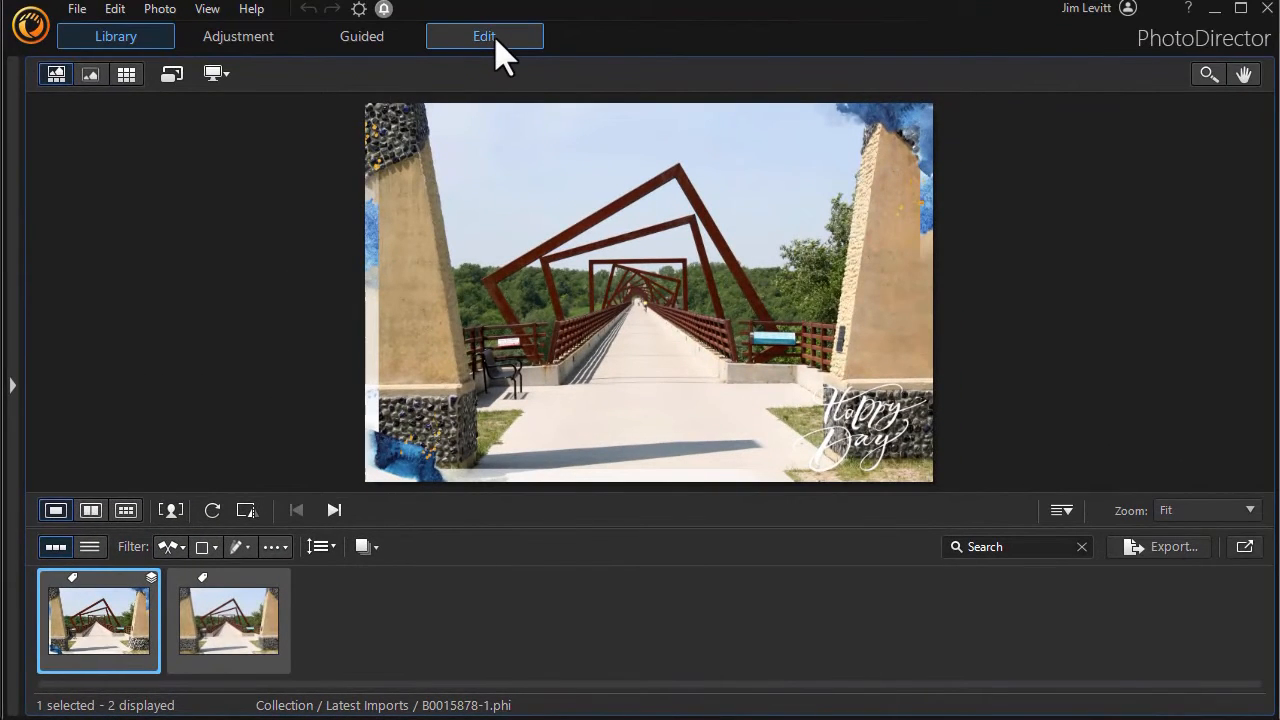
left_click(495, 40)
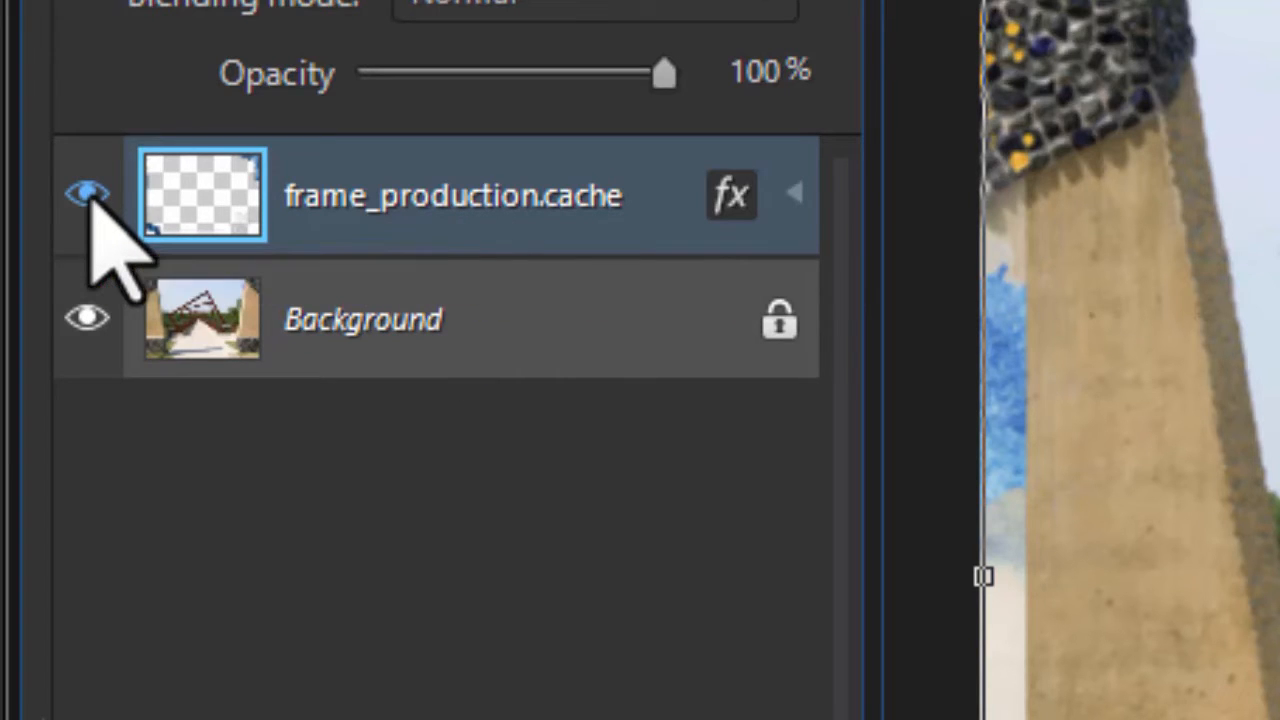
Hide the frame_production.cache layer and show it again to compare the photo with and without the frame
left_click(88, 193)
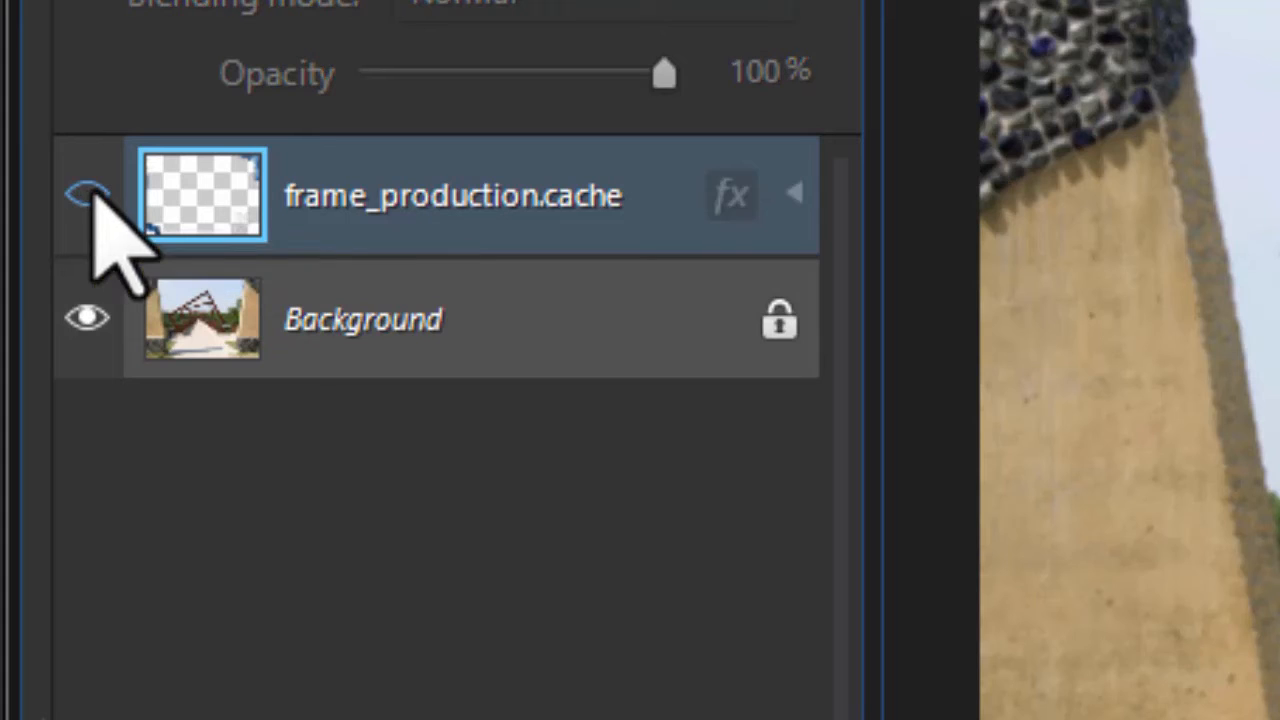
left_click(90, 190)
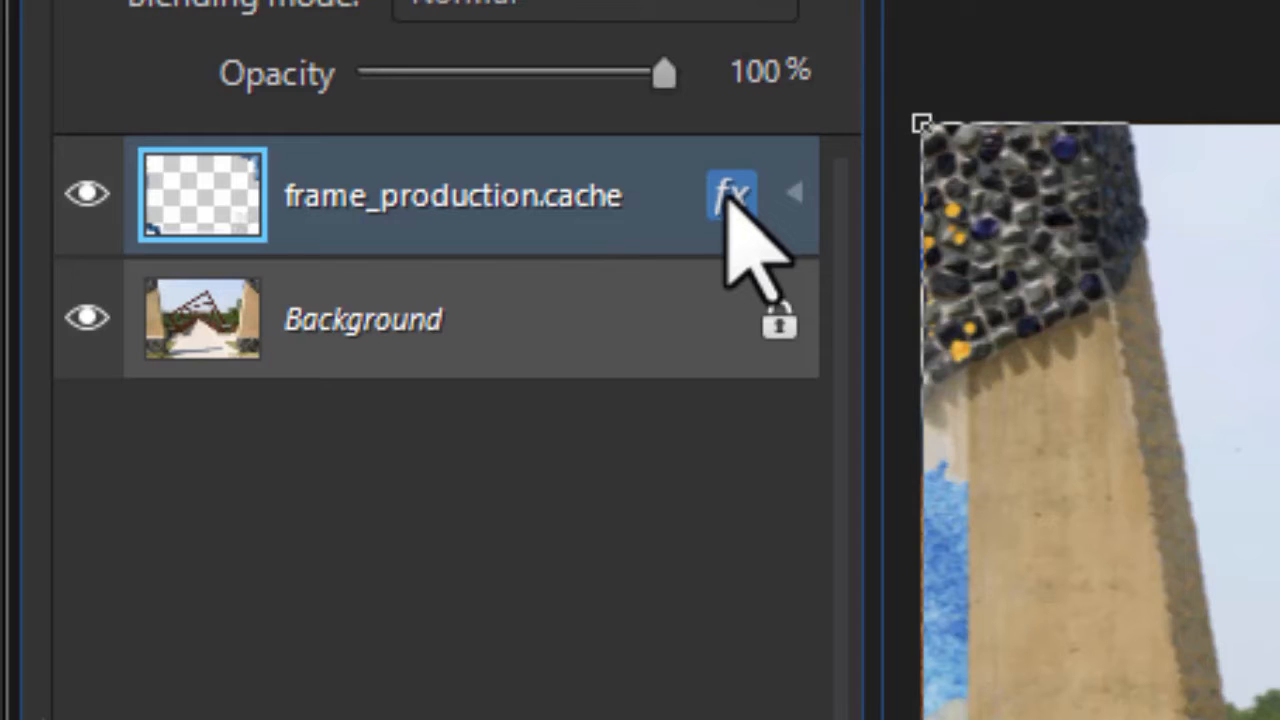
Enable Bevel & Emboss on the frame layer with the Outer Bevel style and a light source angle of about 196°
left_click(733, 196)
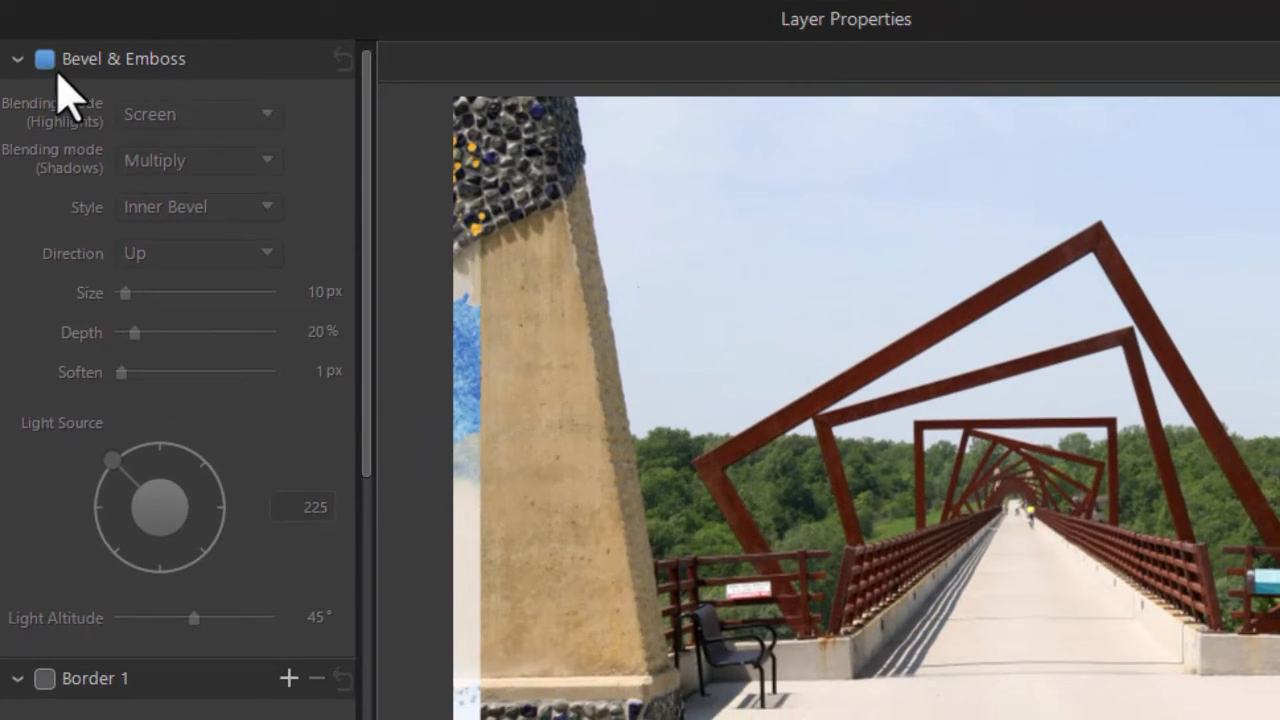
left_click(46, 61)
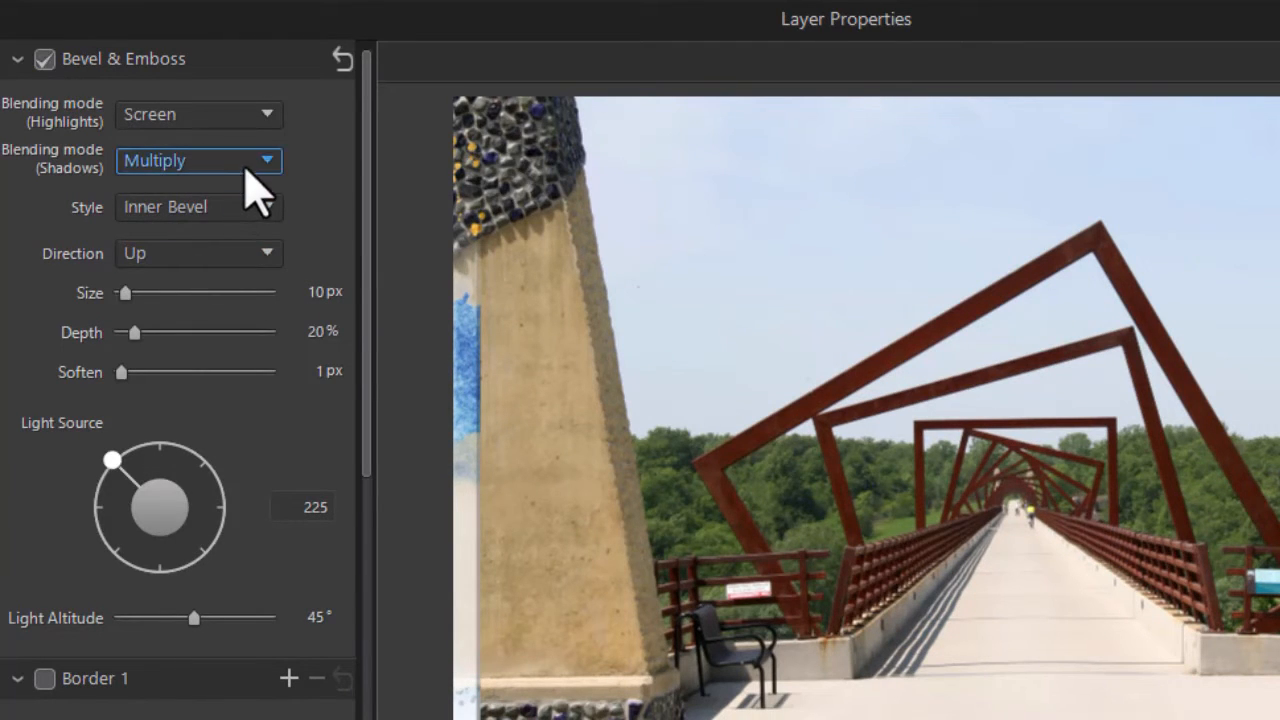
left_click(266, 206)
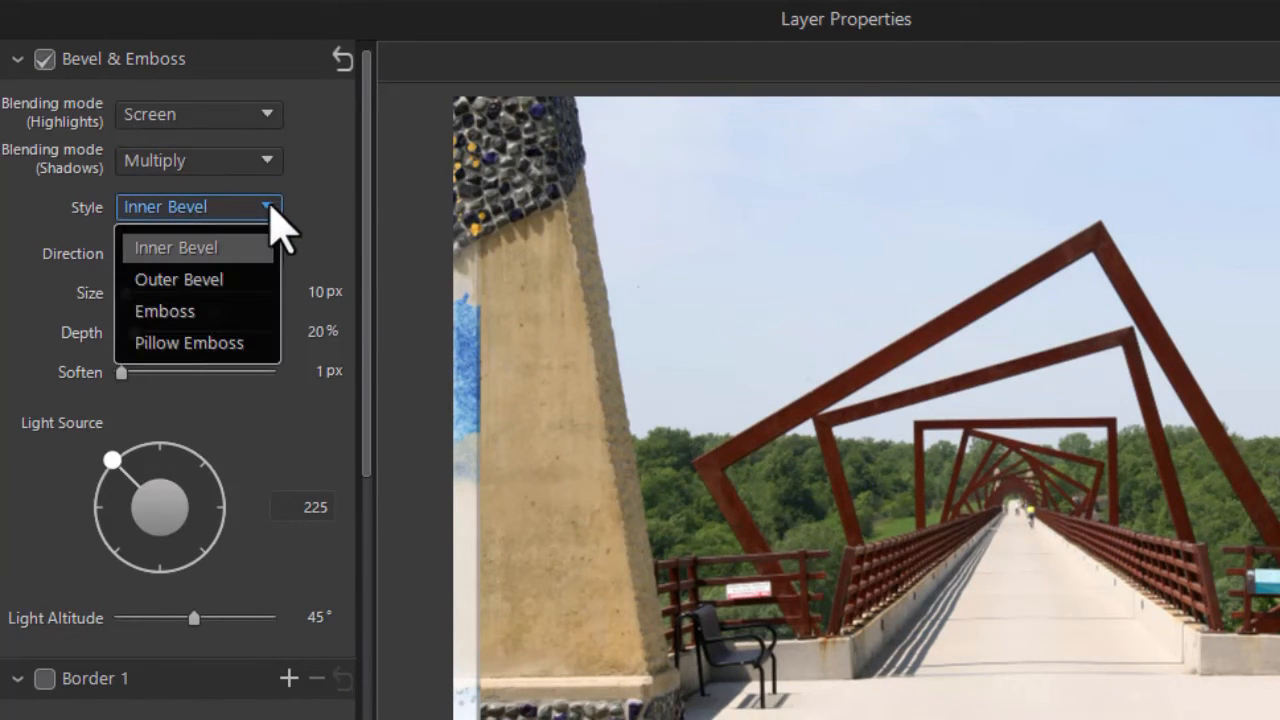
left_click(220, 281)
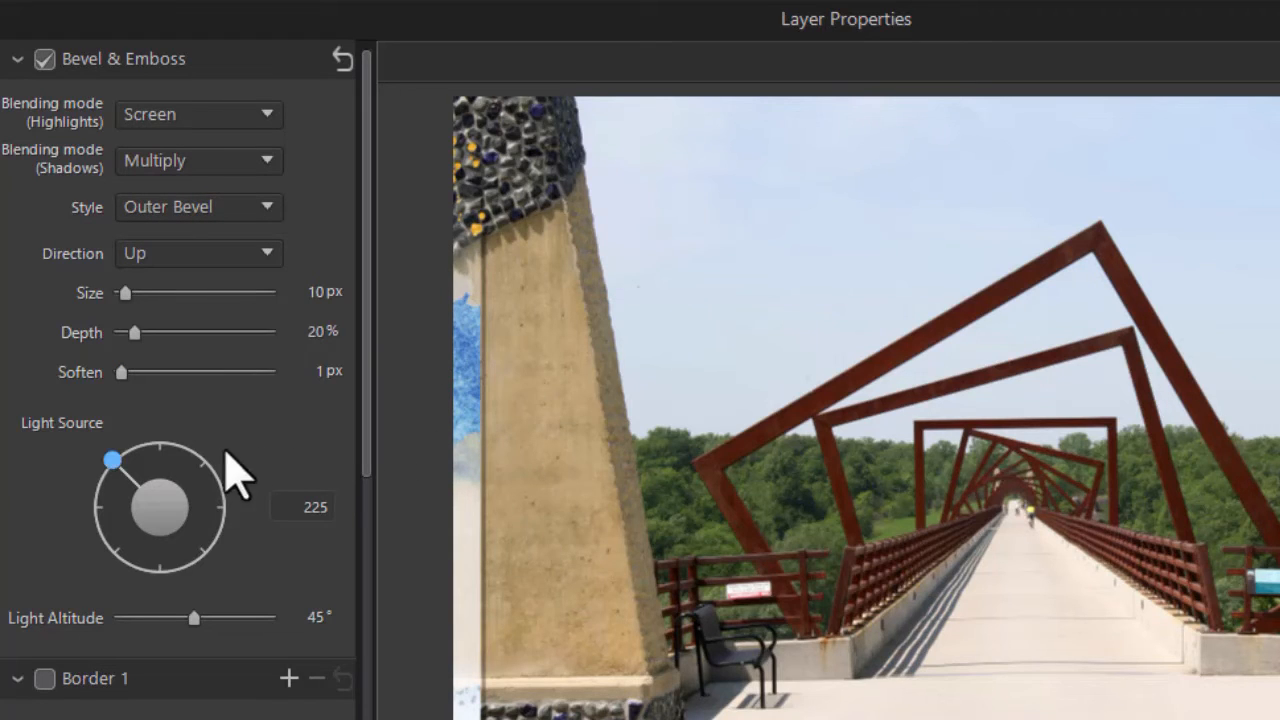
left_click_drag(112, 460, 64, 481)
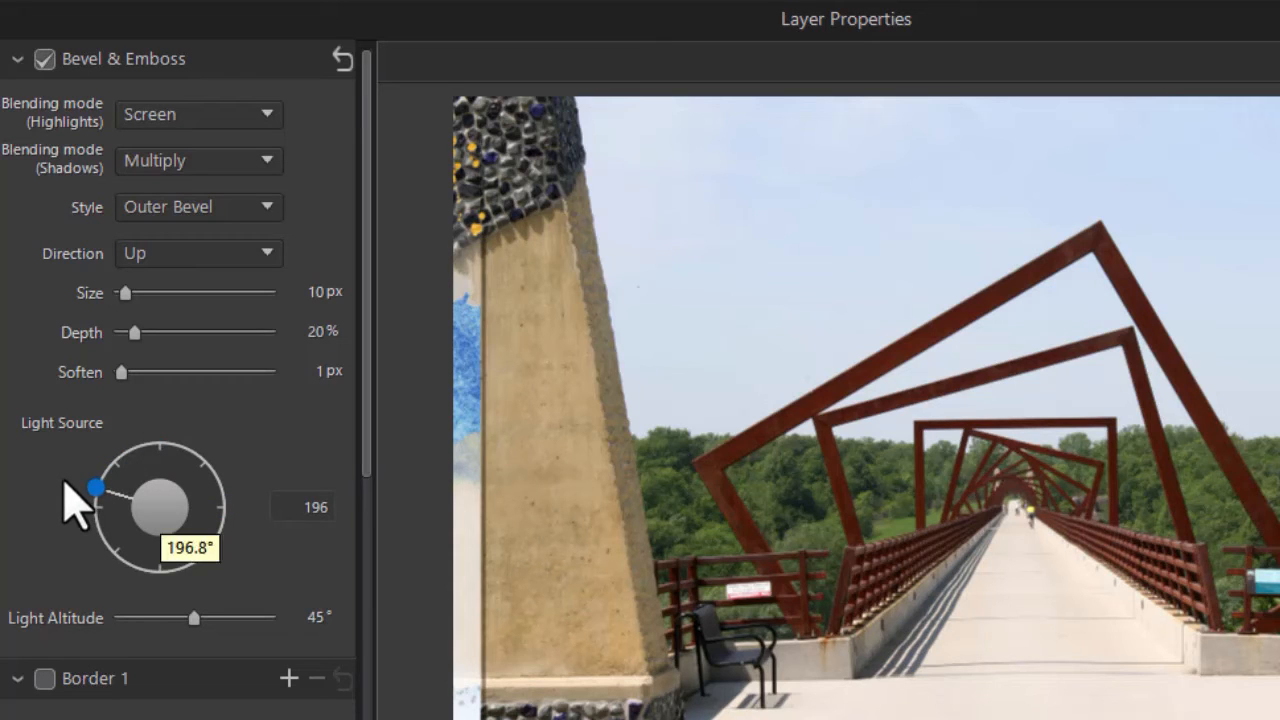
Try the Inner Glow effect on the frame layer and switch it off again
left_click_drag(366, 470, 366, 518)
scroll(340, 570, "down", 3)
left_click(43, 424)
left_click(43, 424)
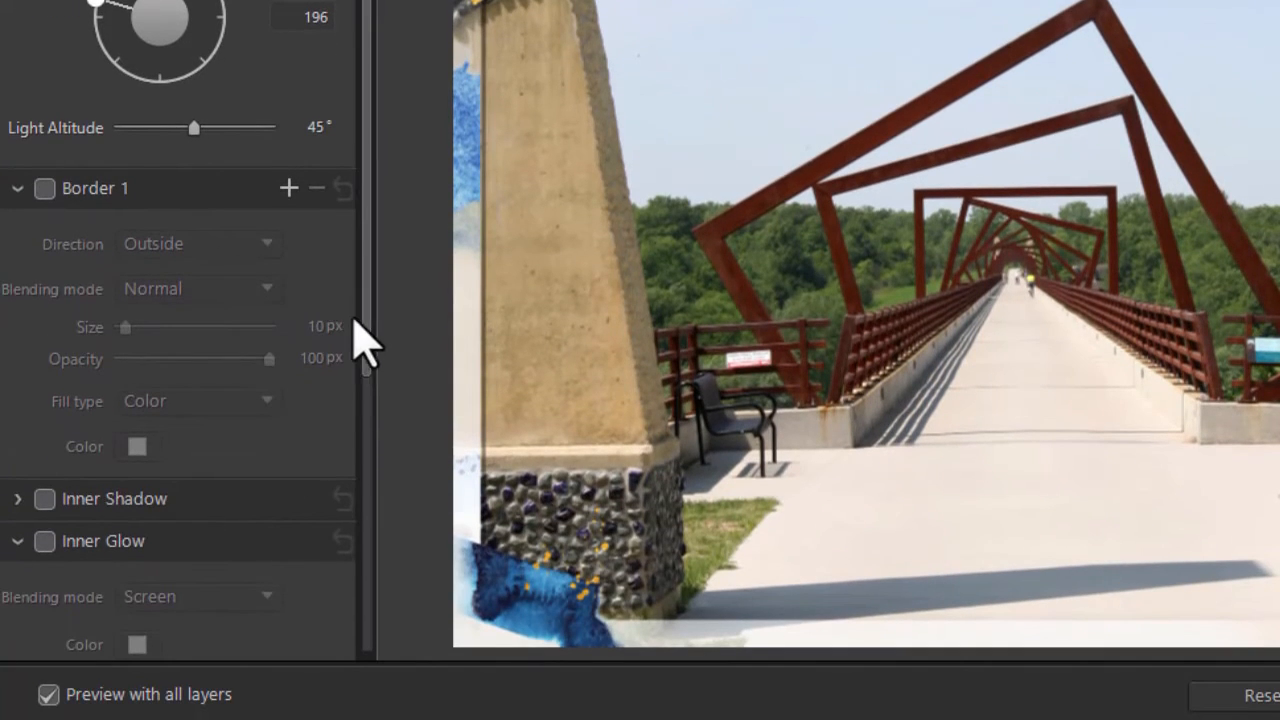
left_click(44, 541)
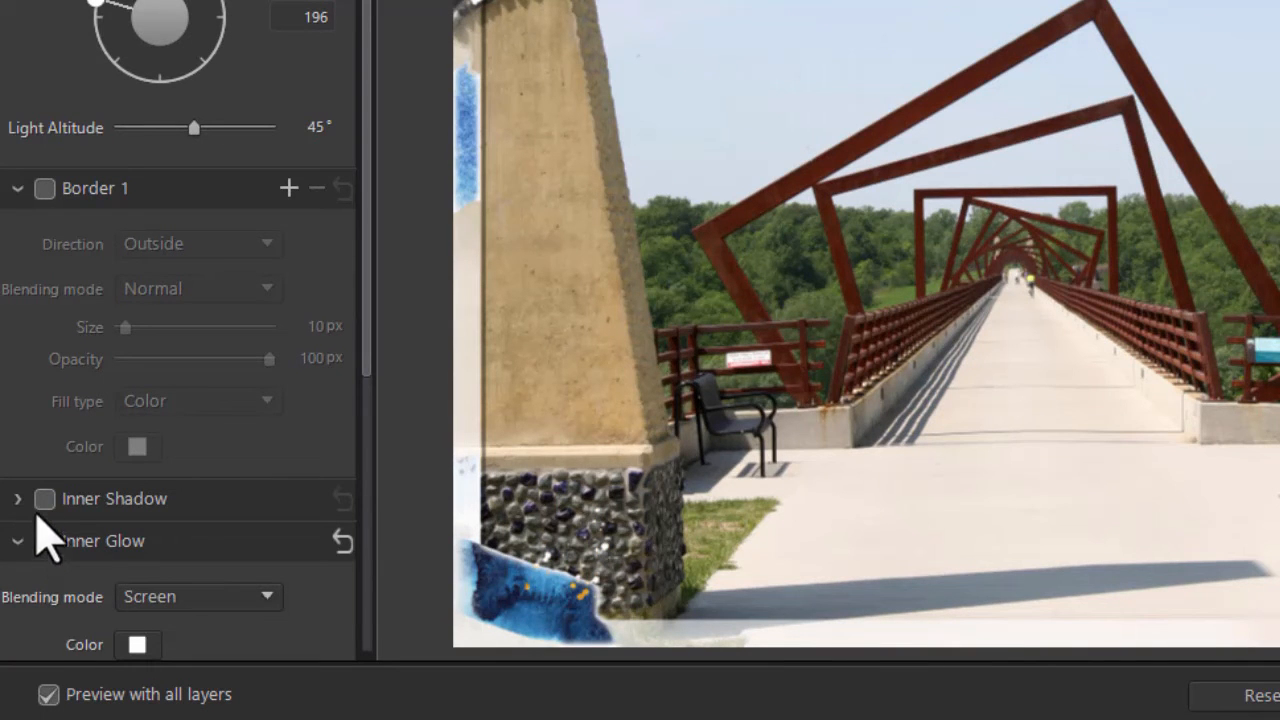
left_click(44, 541)
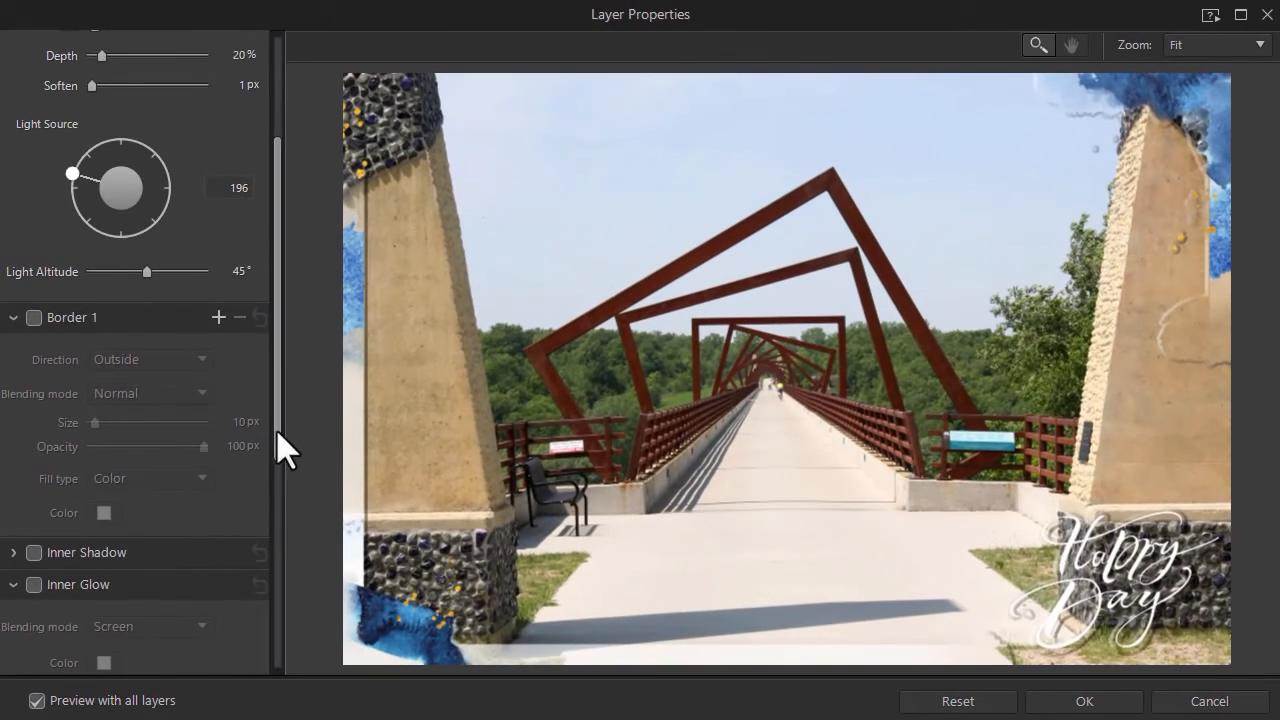
Enable Drop Shadow on the frame layer and apply the layer effects to the photo
left_click_drag(280, 449, 275, 552)
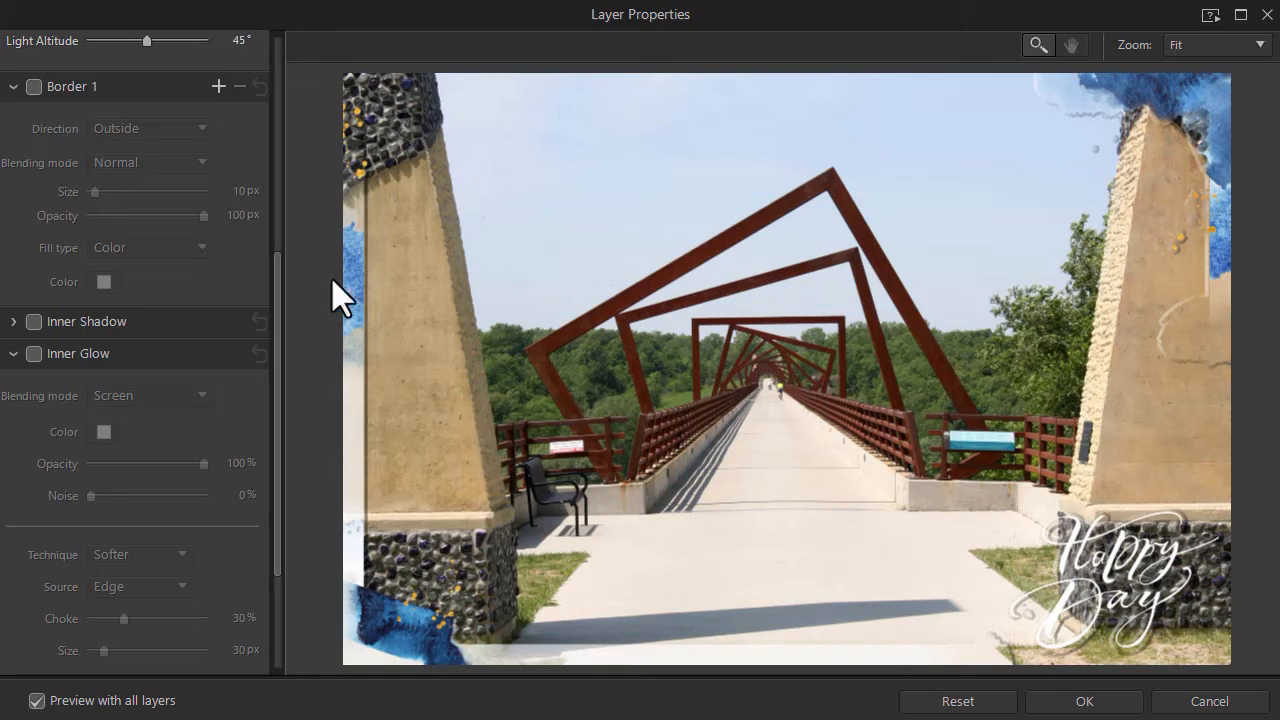
scroll(282, 500, "down", 4)
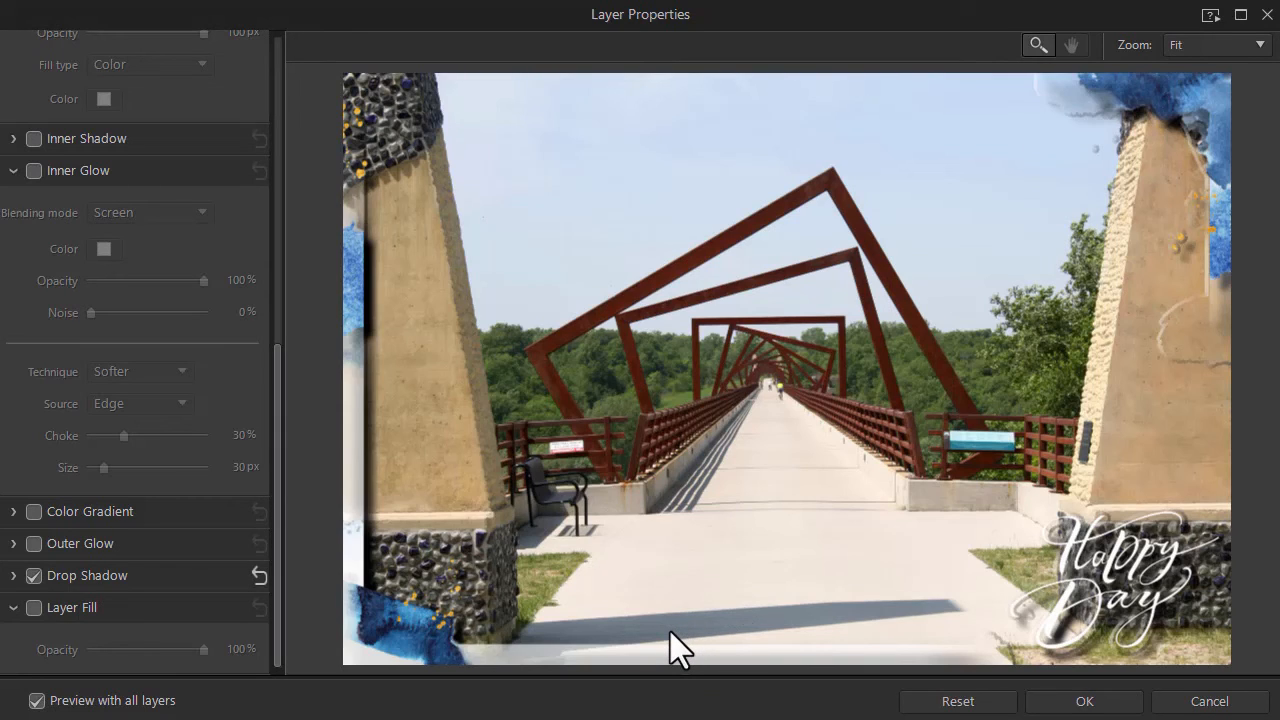
left_click(1084, 703)
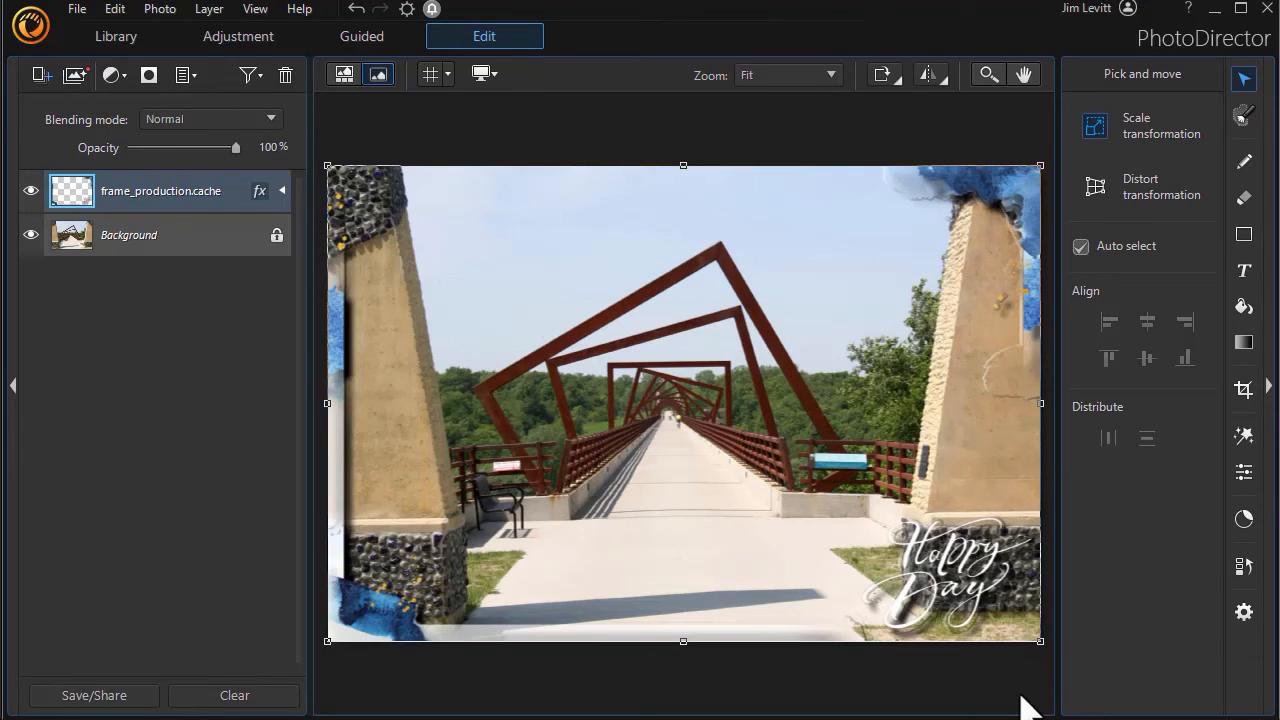